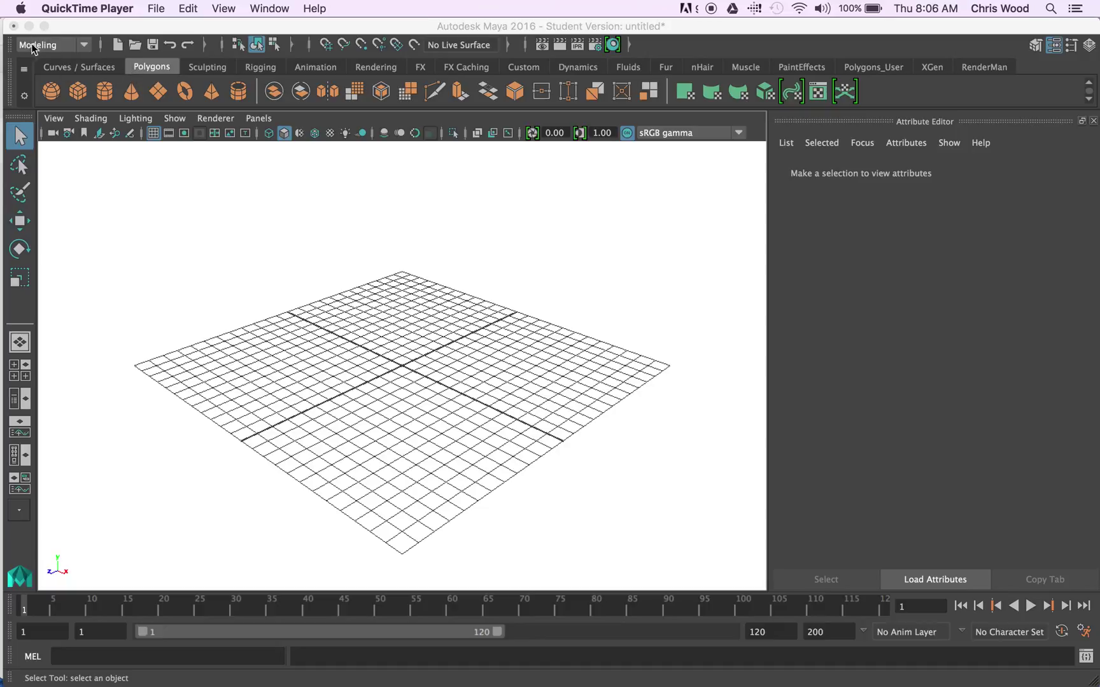
Step: Activate the Maya window showing the empty untitled scene
{"action": "left_click", "coordinate": [61, 30]}
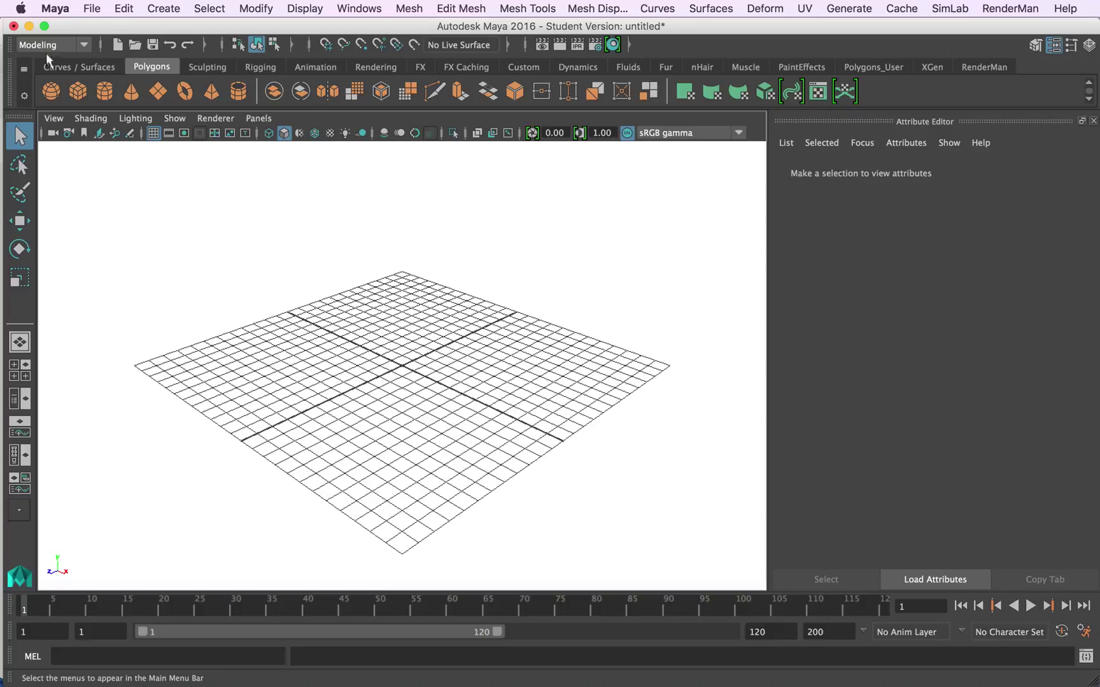
Step: Create a polygon sphere, pSphere1, at the grid centre and frame it
{"action": "left_click", "coordinate": [49, 94]}
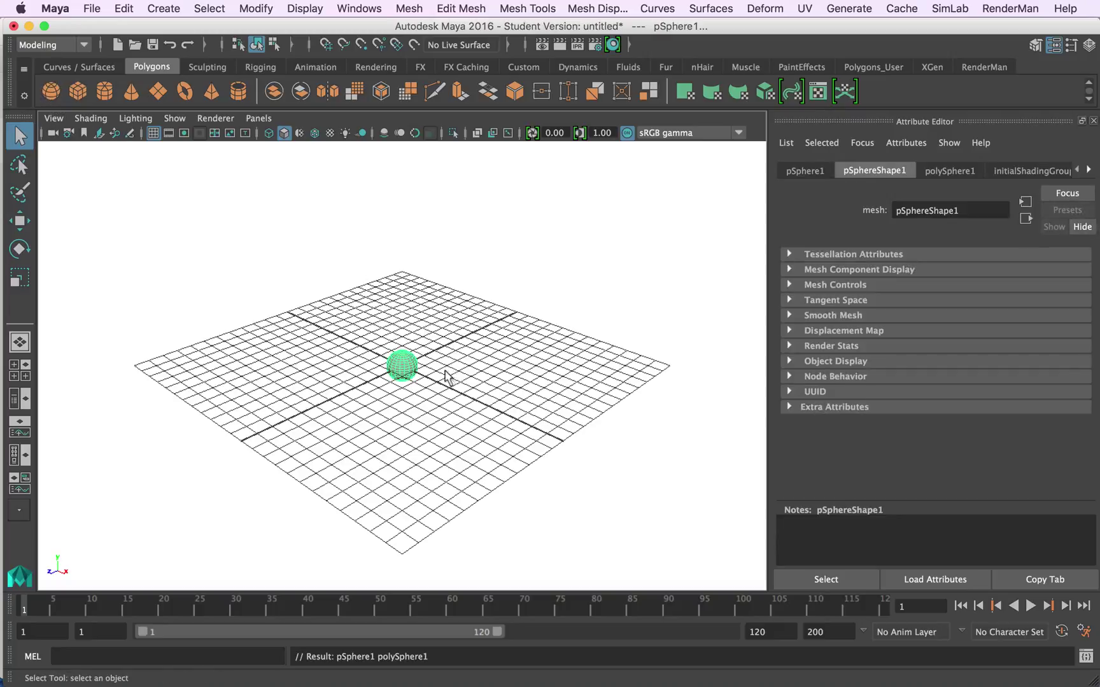
{"action": "key", "text": "f"}
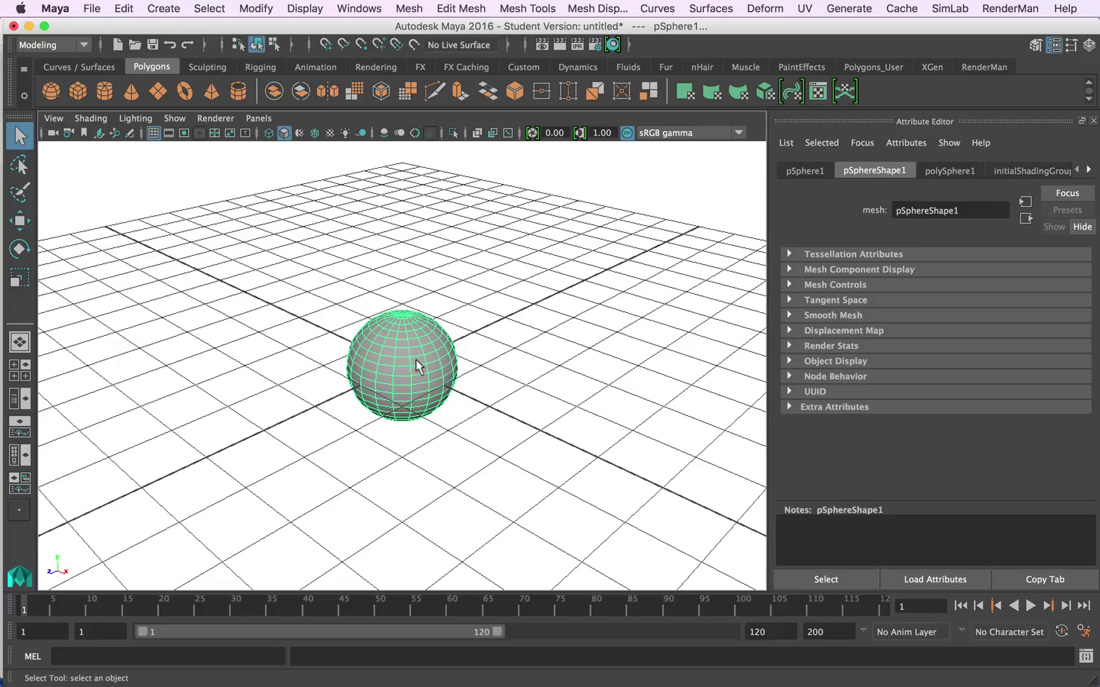
Step: Assign a new Blinn material, blinn1, to the sphere
{"action": "right_click_drag", "start_coordinate": [417, 358], "coordinate": [424, 618]}
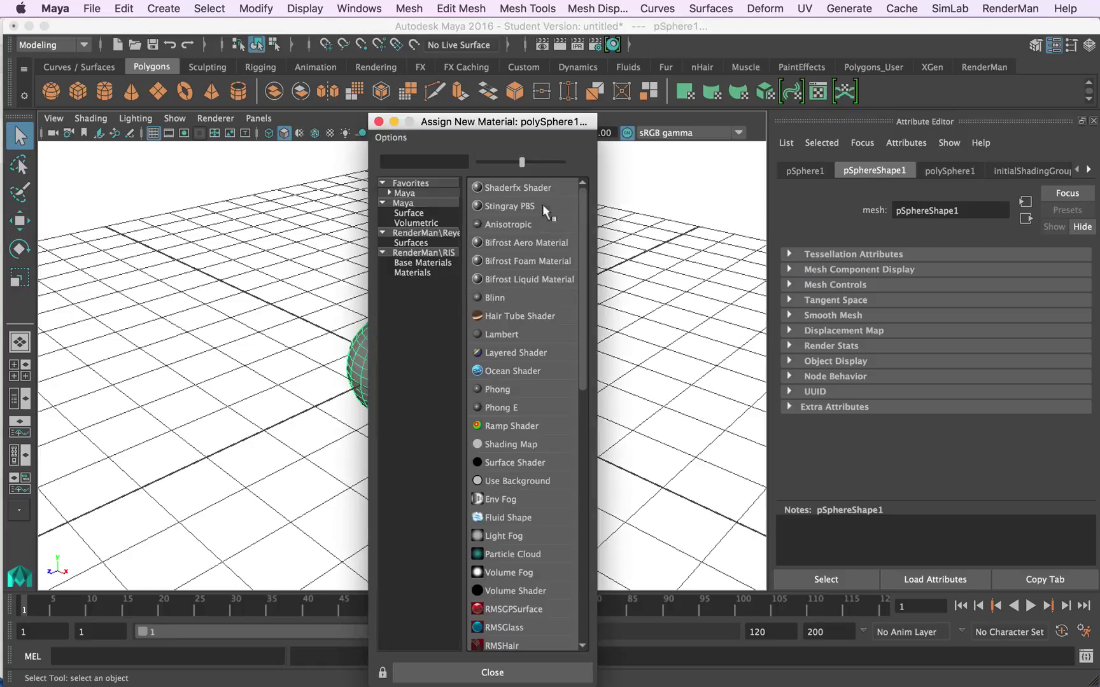
{"action": "left_click", "coordinate": [499, 297]}
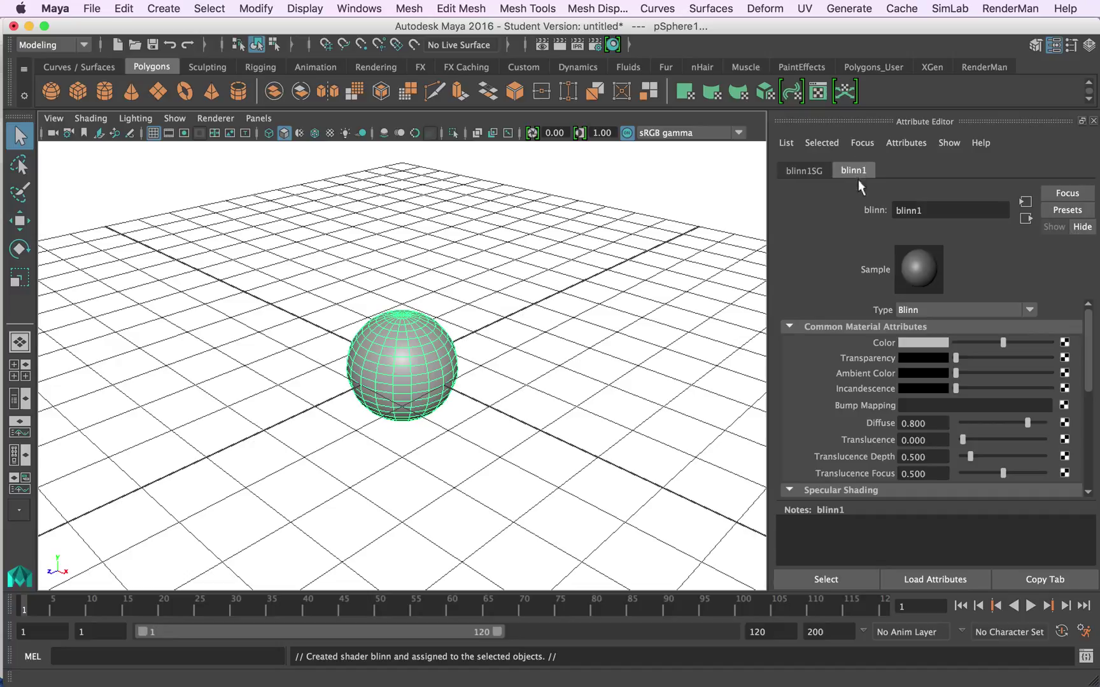
Step: Set blinn1's Color to bright magenta from the Color History swatches
{"action": "left_click", "coordinate": [919, 344]}
{"action": "left_click", "coordinate": [905, 344]}
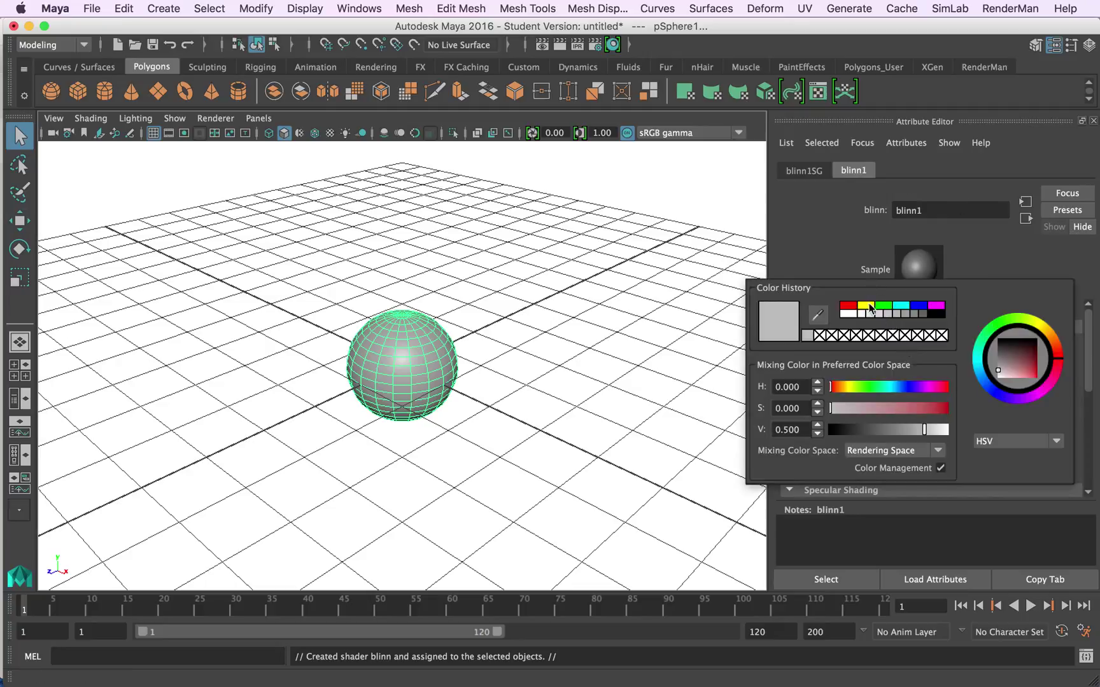
{"action": "left_click", "coordinate": [936, 306]}
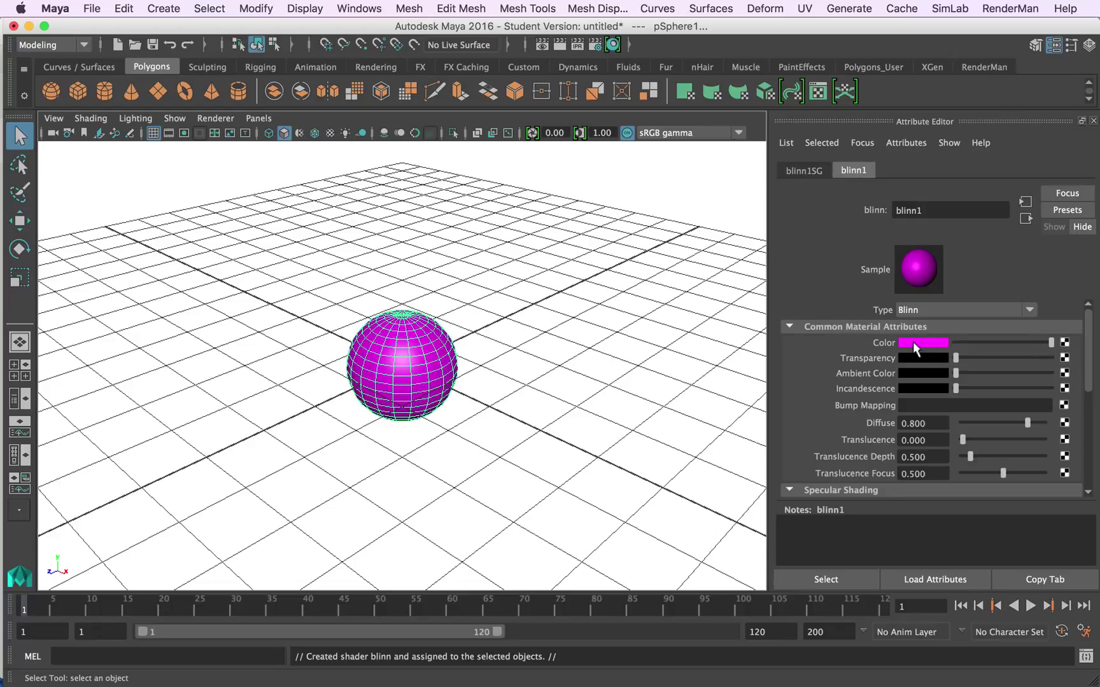
Step: Connect a File texture node, file1, to blinn1's Color
{"action": "left_click", "coordinate": [1064, 343]}
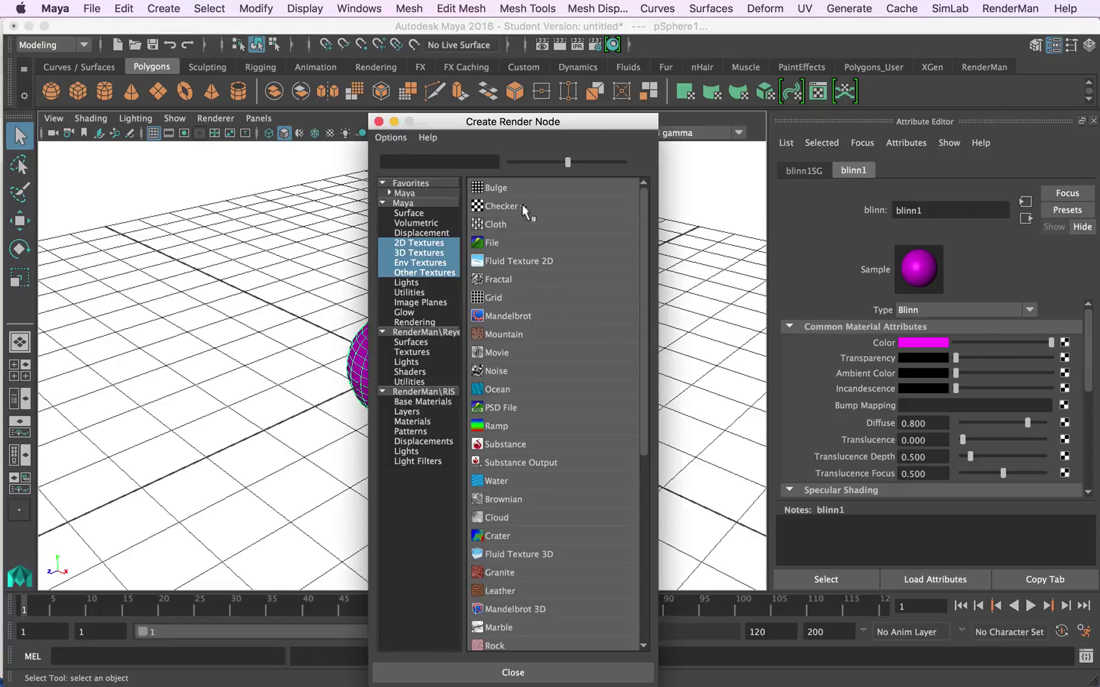
{"action": "left_click", "coordinate": [494, 247]}
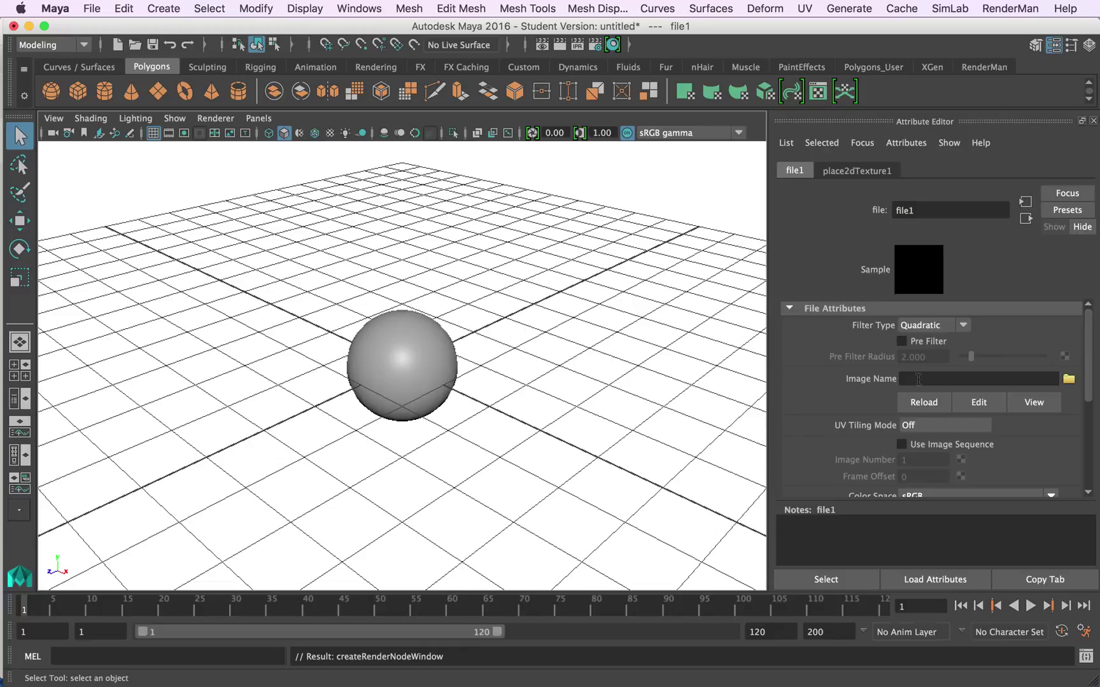
Step: In Chrome, browse the 'eye texture maya' image results and preview the blue iris
{"action": "key", "text": "super+Tab"}
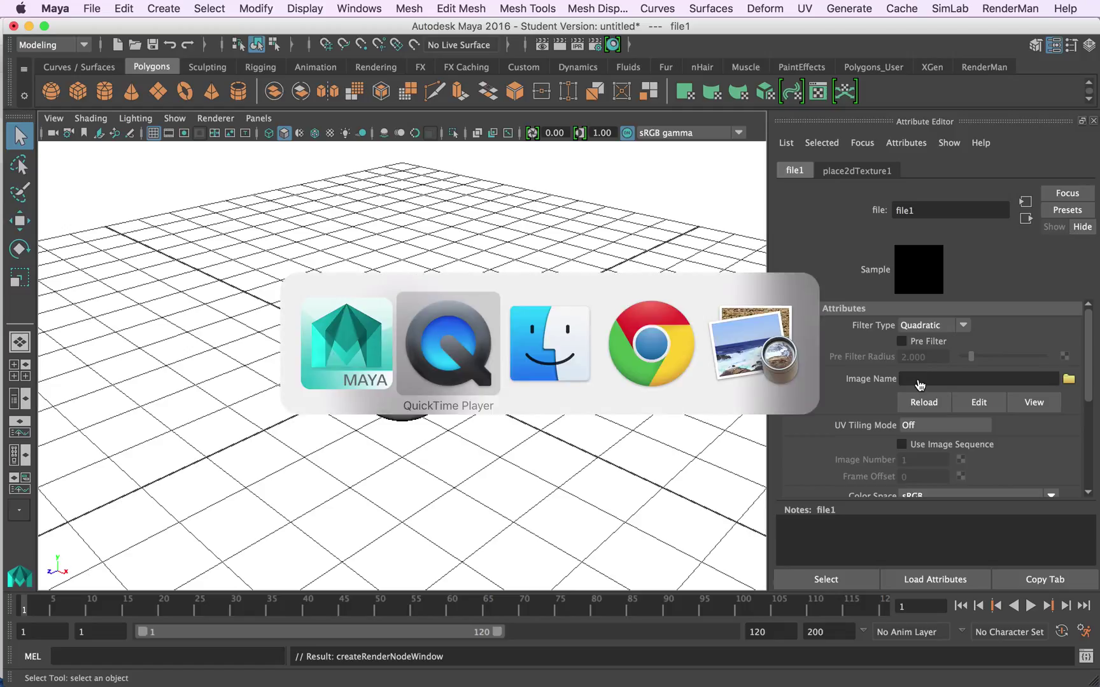
{"action": "key", "text": "super+Tab"}
{"action": "key", "text": "super+Tab"}
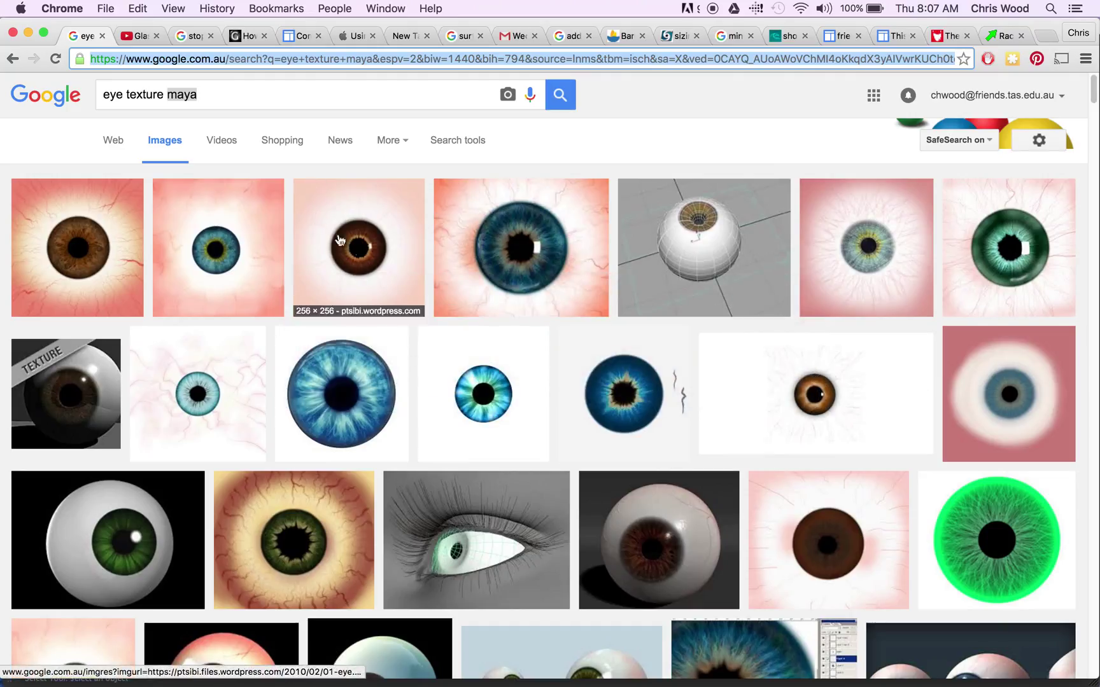
{"action": "scroll", "coordinate": [516, 420], "scroll_direction": "down", "scroll_amount": 2}
{"action": "scroll", "coordinate": [516, 418], "scroll_direction": "down", "scroll_amount": 10}
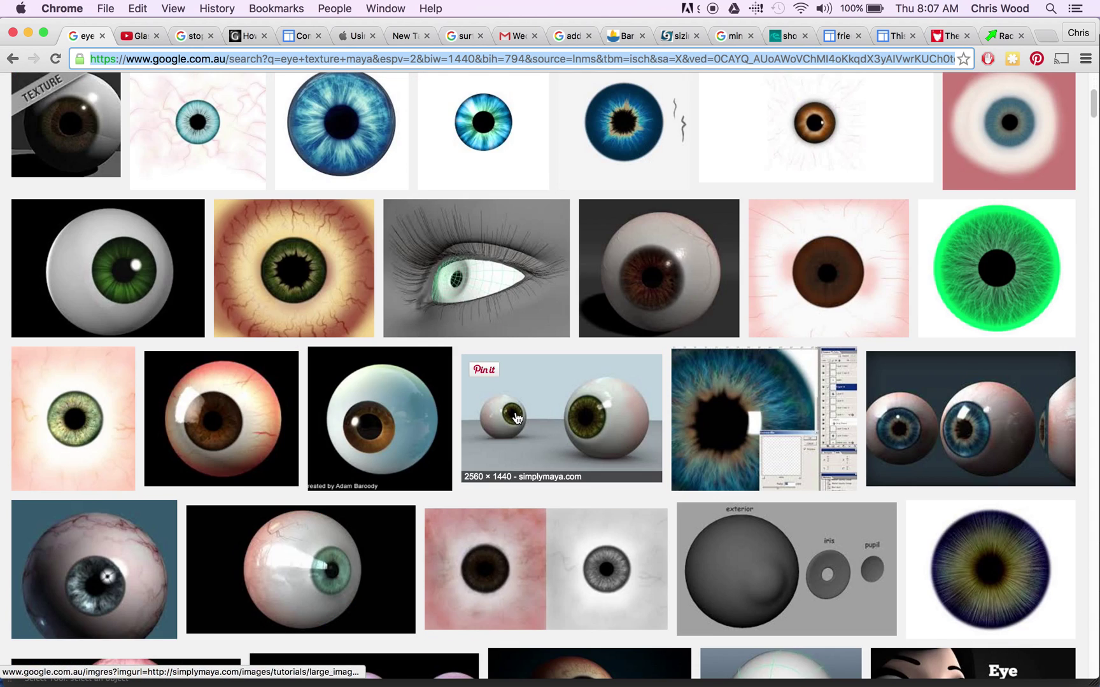
{"action": "scroll", "coordinate": [516, 418], "scroll_direction": "down", "scroll_amount": 5}
{"action": "scroll", "coordinate": [516, 418], "scroll_direction": "up", "scroll_amount": 15}
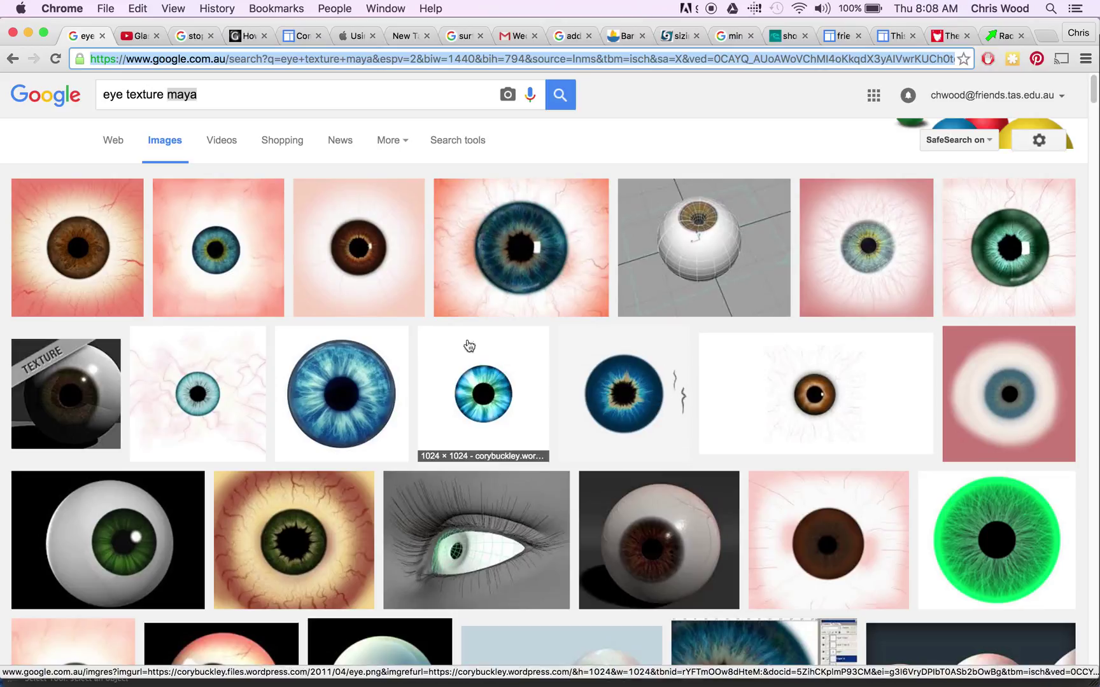
{"action": "left_click", "coordinate": [522, 396]}
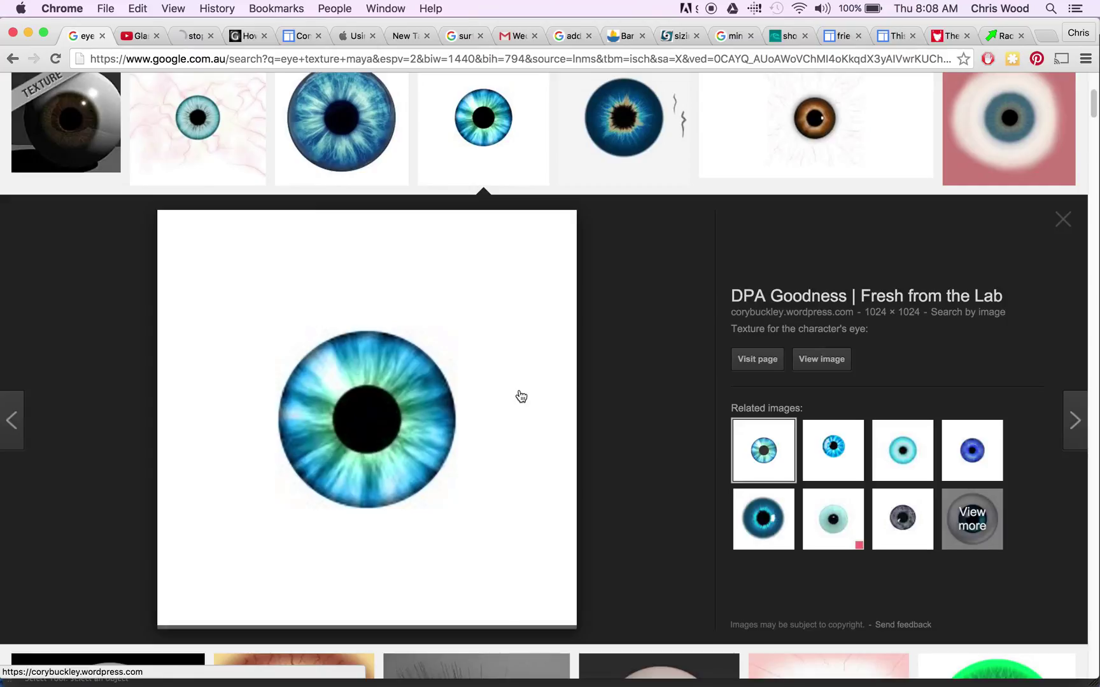
Step: Save the full-size iris image as 'aaaa eye.png' and return to Maya
{"action": "left_click", "coordinate": [808, 361]}
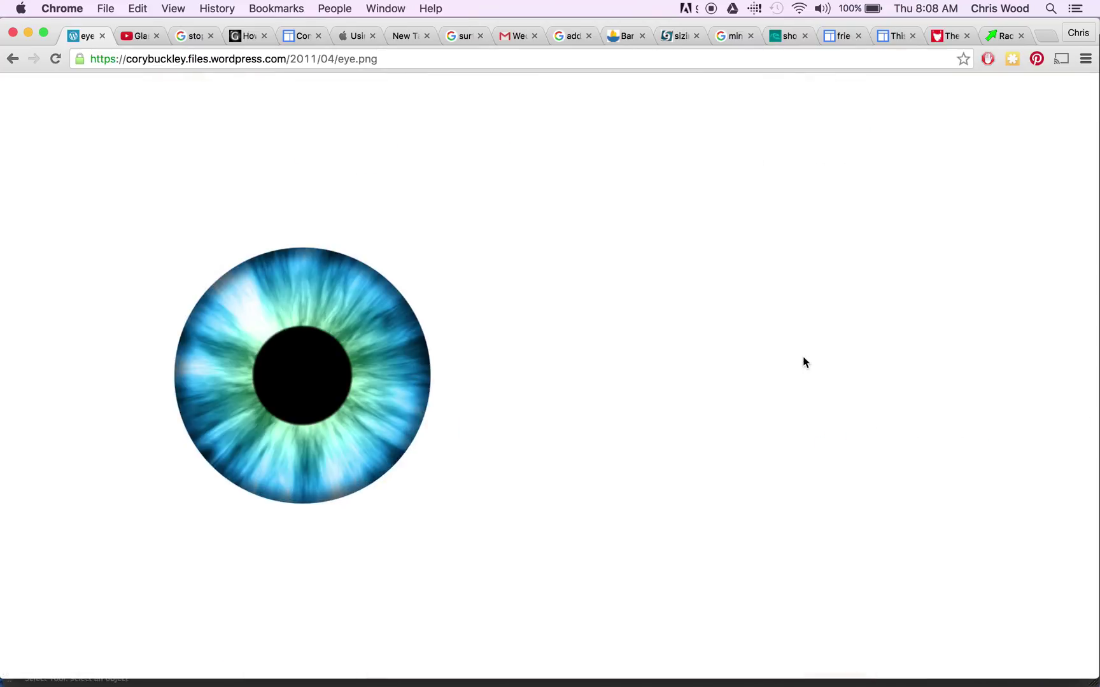
{"action": "right_click", "coordinate": [300, 376]}
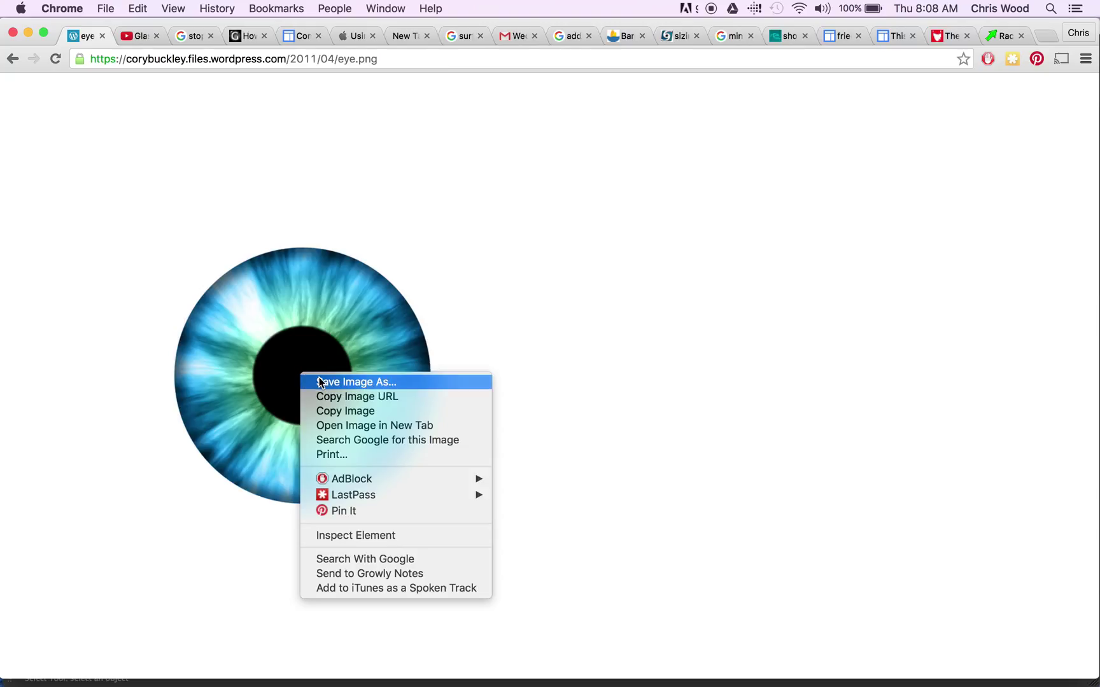
{"action": "left_click", "coordinate": [322, 382]}
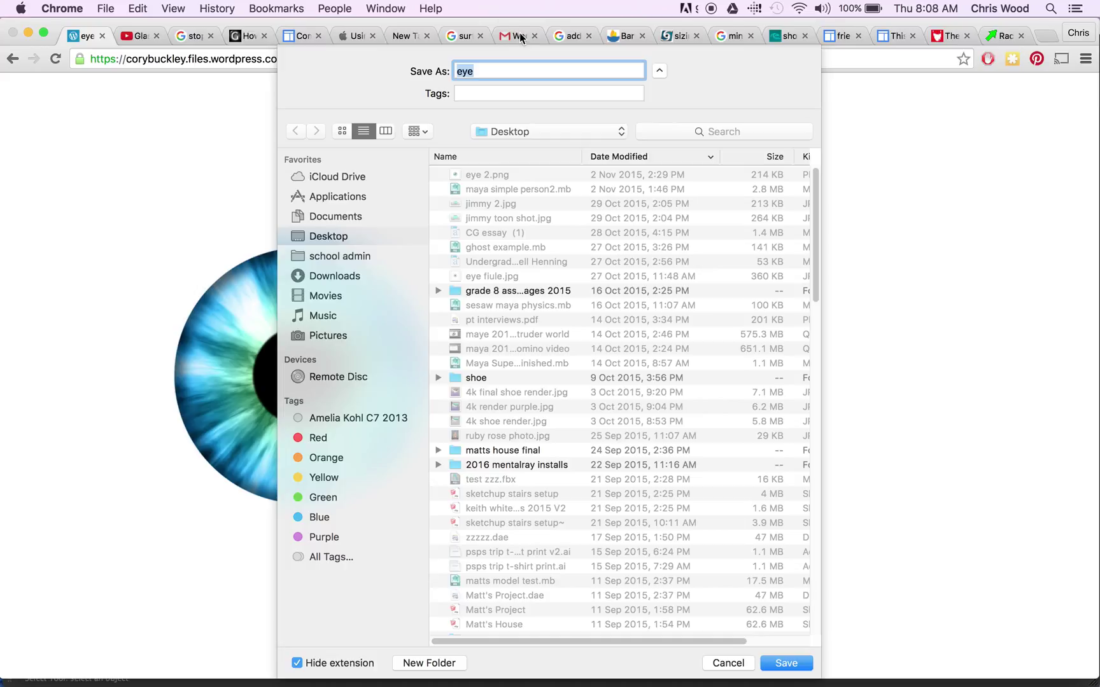
{"action": "type", "text": "aaaa eye"}
{"action": "key", "text": "Return"}
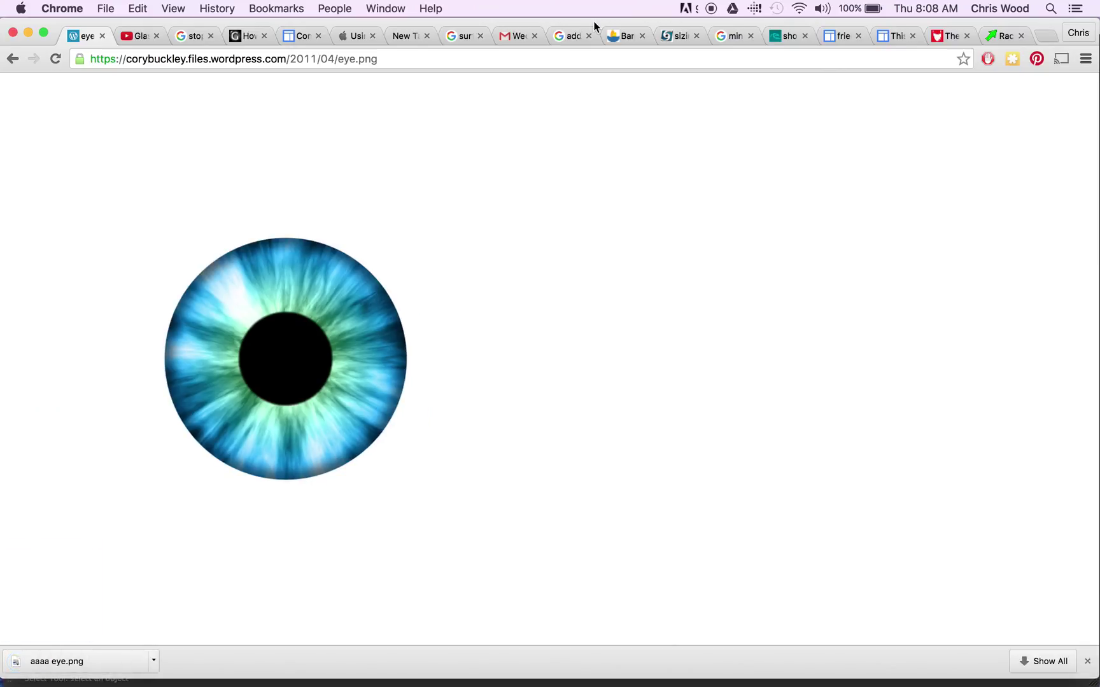
{"action": "key", "text": "super+Tab"}
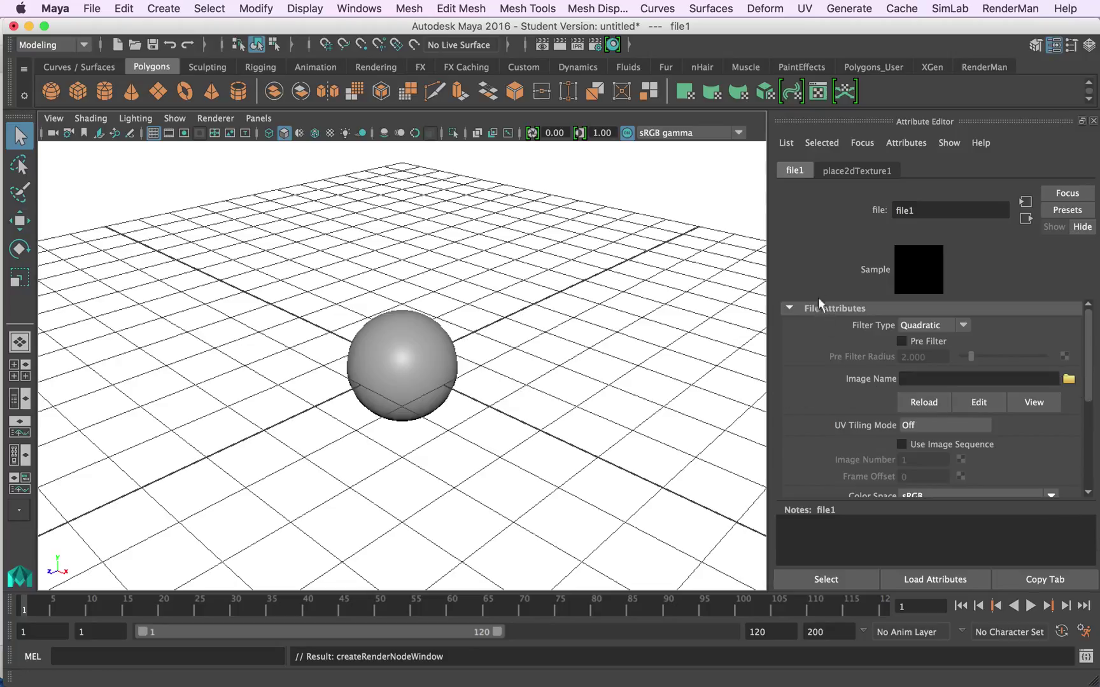
Step: Load aaaa eye.png from the Desktop as file1's Image Name
{"action": "left_click", "coordinate": [1068, 379]}
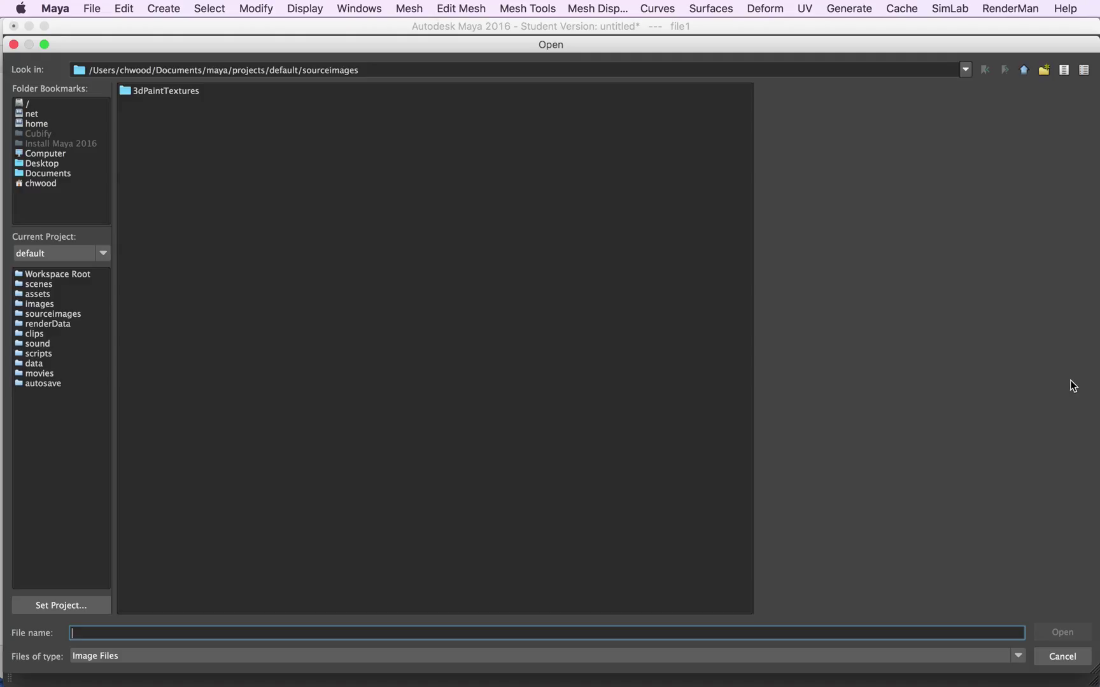
{"action": "left_click", "coordinate": [49, 164]}
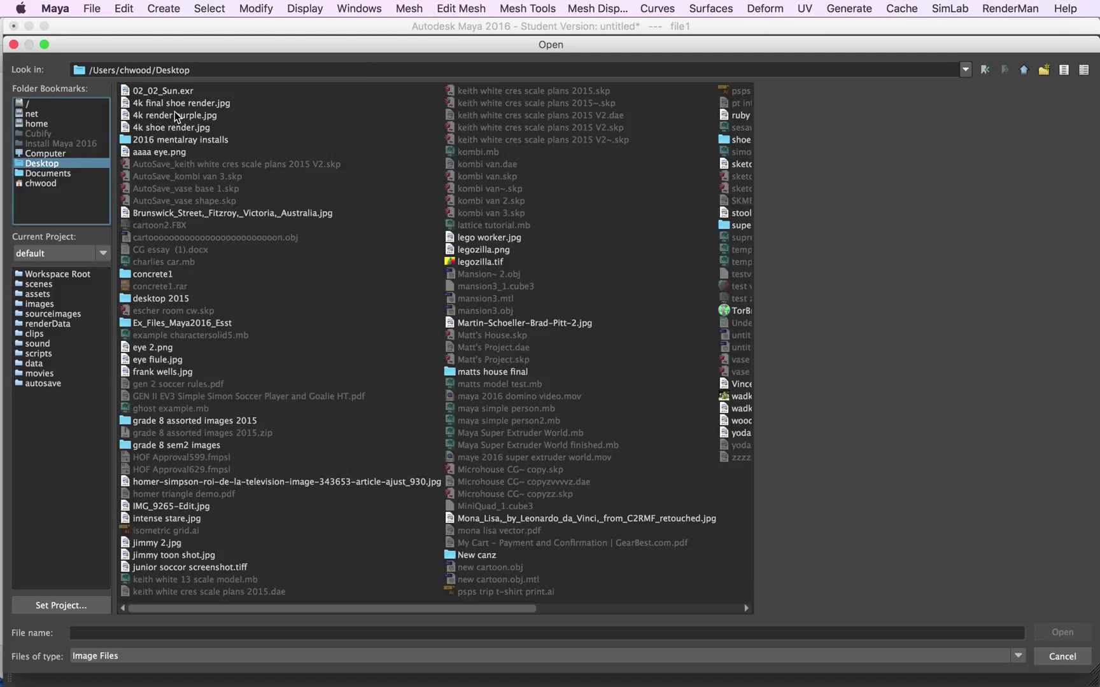
{"action": "left_click", "coordinate": [161, 150]}
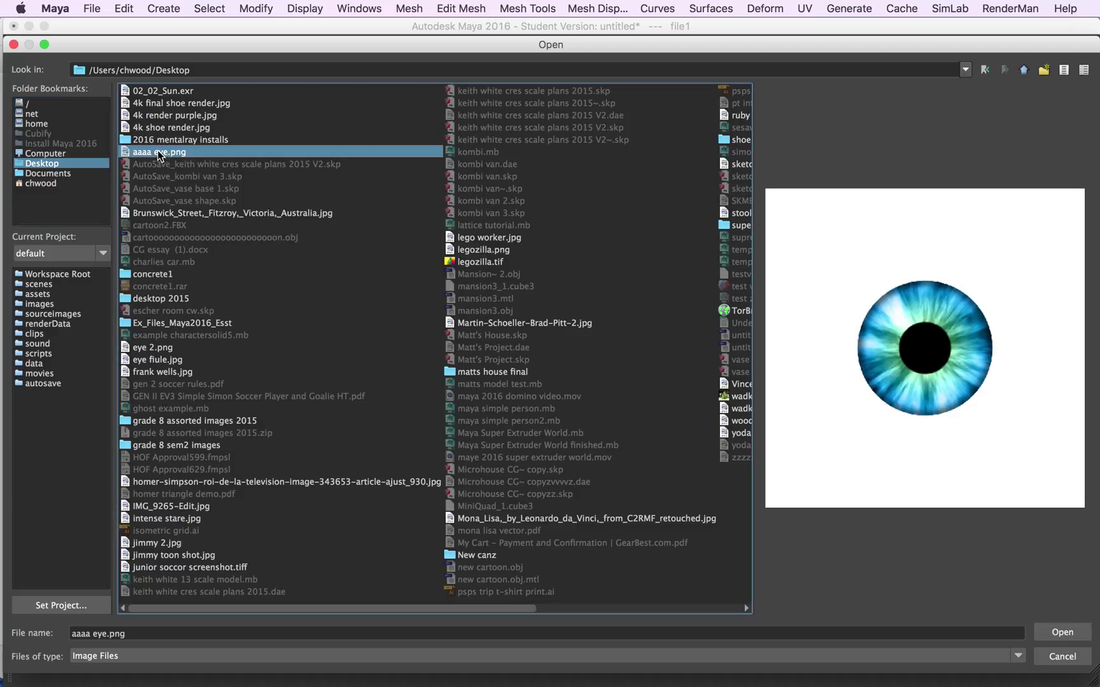
{"action": "left_click", "coordinate": [1062, 633]}
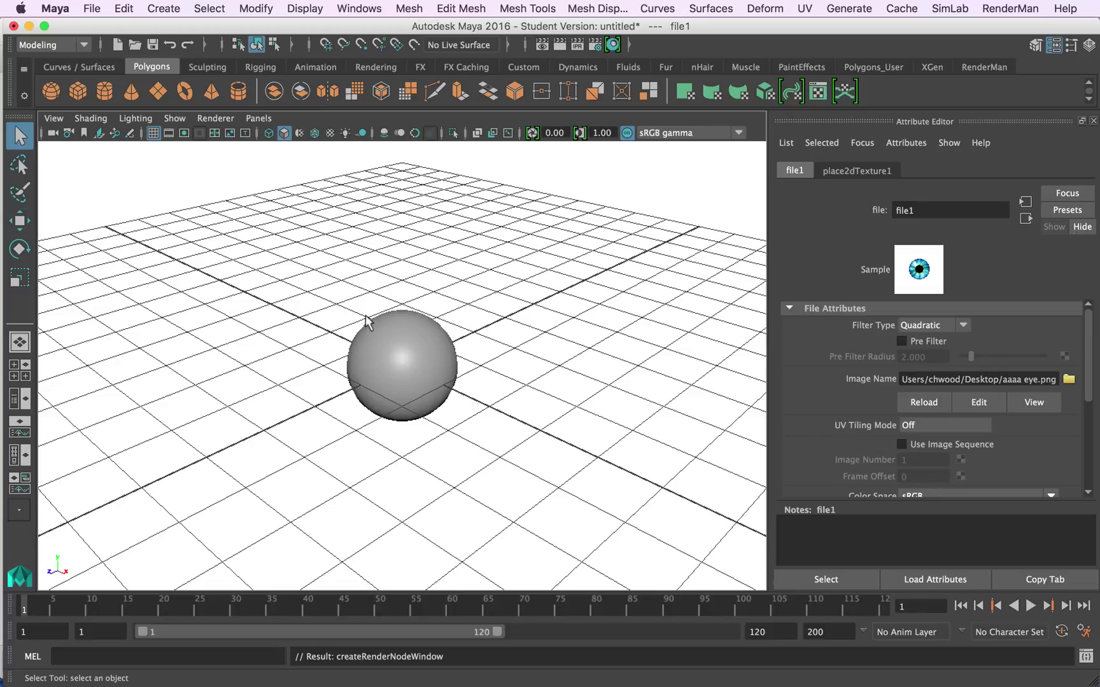
Step: Turn on textured shading and orbit around the sphere to see the iris
{"action": "key", "text": "6"}
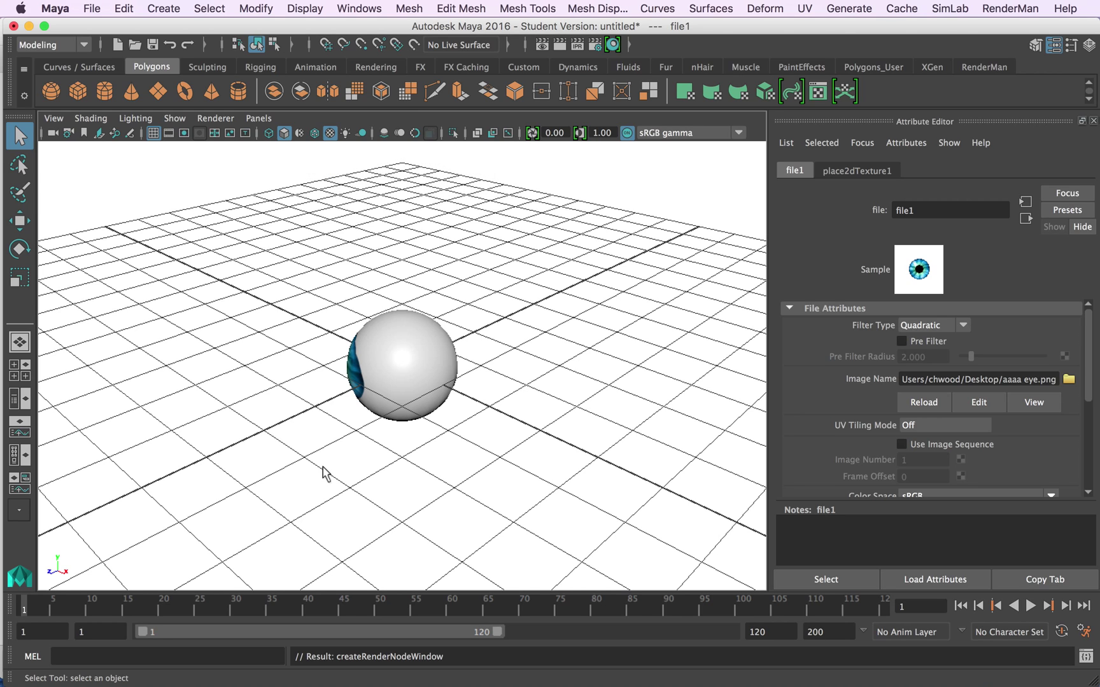
{"action": "left_click_drag", "start_coordinate": [321, 468], "coordinate": [521, 448], "text": "alt"}
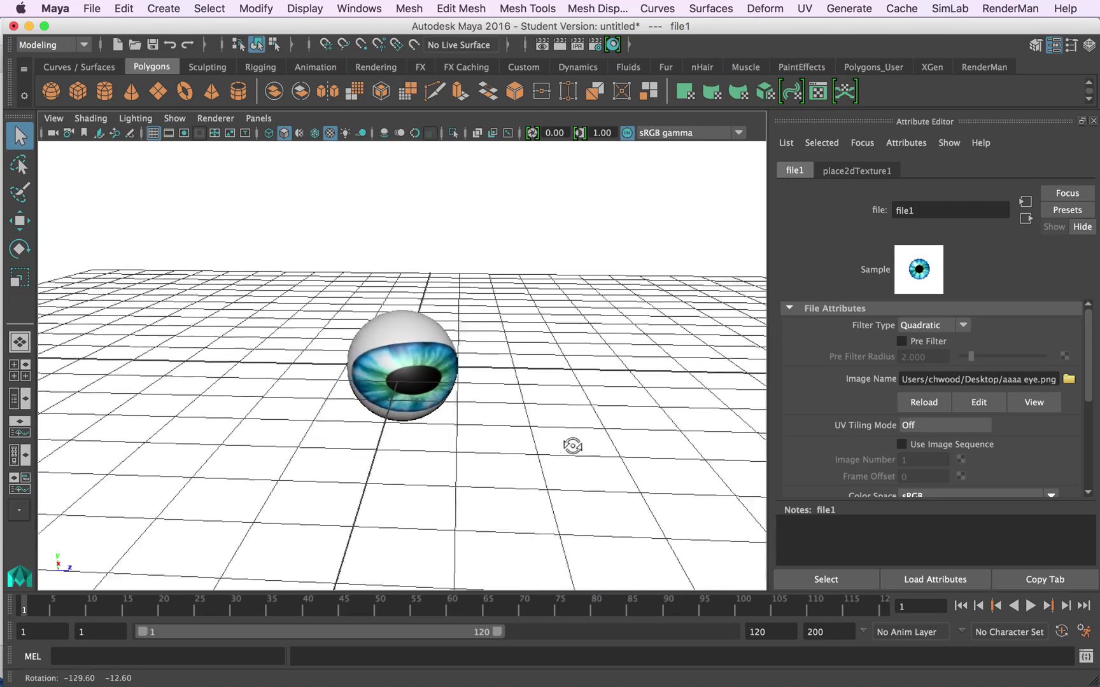
{"action": "mouse_move", "coordinate": [572, 446]}
{"action": "left_mouse_down", "text": "alt"}
{"action": "mouse_move", "coordinate": [403, 506]}
{"action": "mouse_move", "coordinate": [459, 469]}
{"action": "mouse_move", "coordinate": [581, 457]}
{"action": "left_mouse_up", "text": "alt"}
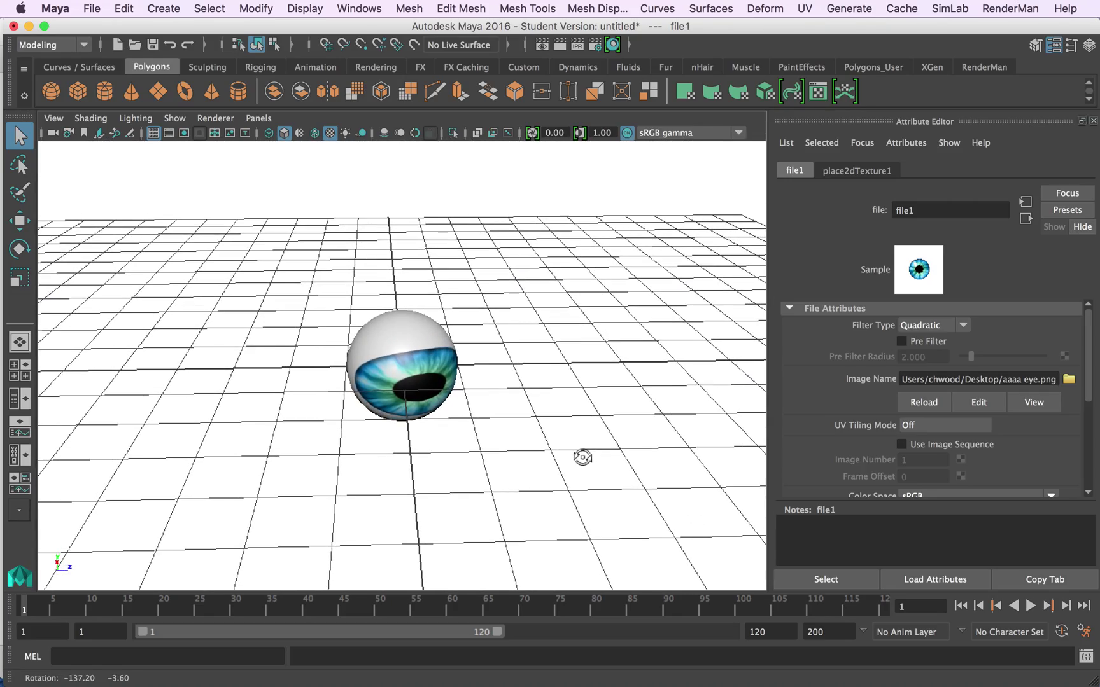
Step: Switch to four views, then maximize the bottom-left orthographic view
{"action": "left_click", "coordinate": [21, 375]}
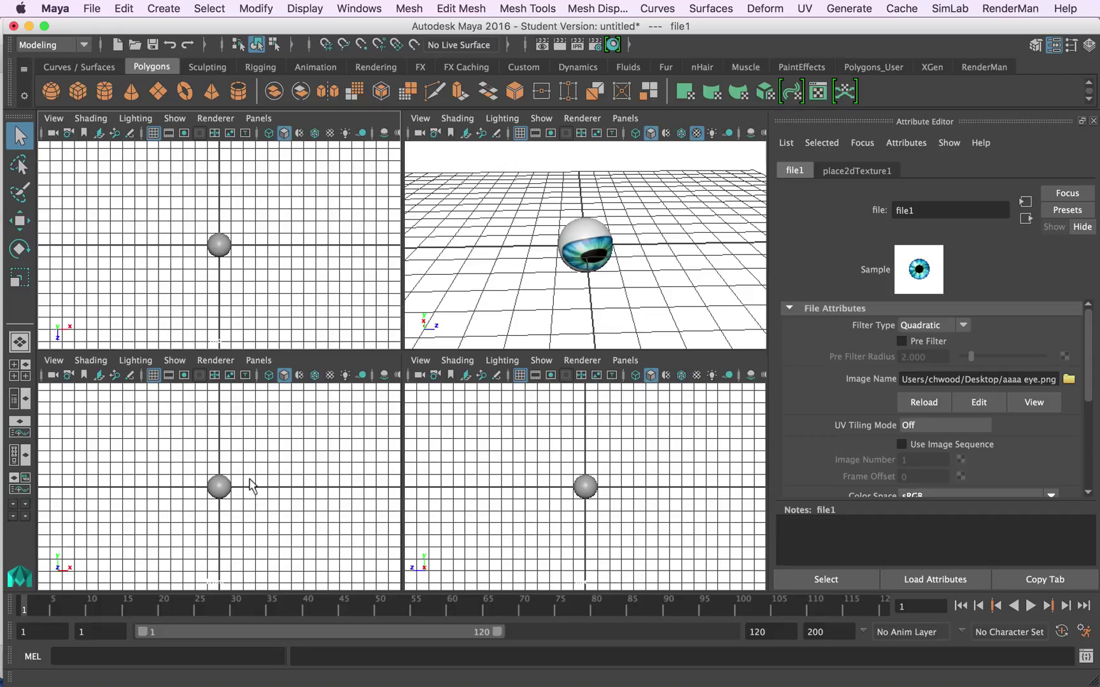
{"action": "key", "text": "space"}
{"action": "scroll", "coordinate": [436, 378], "scroll_direction": "up", "scroll_amount": 10}
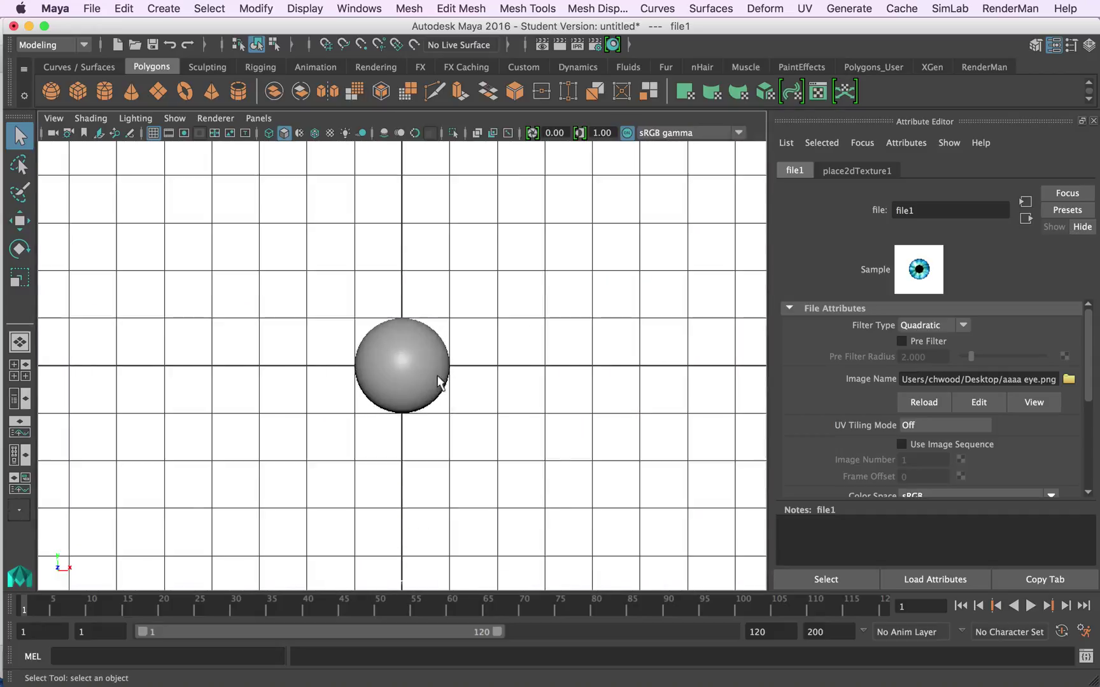
Step: Select the sphere and turn on textured shading (6) so the blue iris texture shows
{"action": "left_click", "coordinate": [430, 374]}
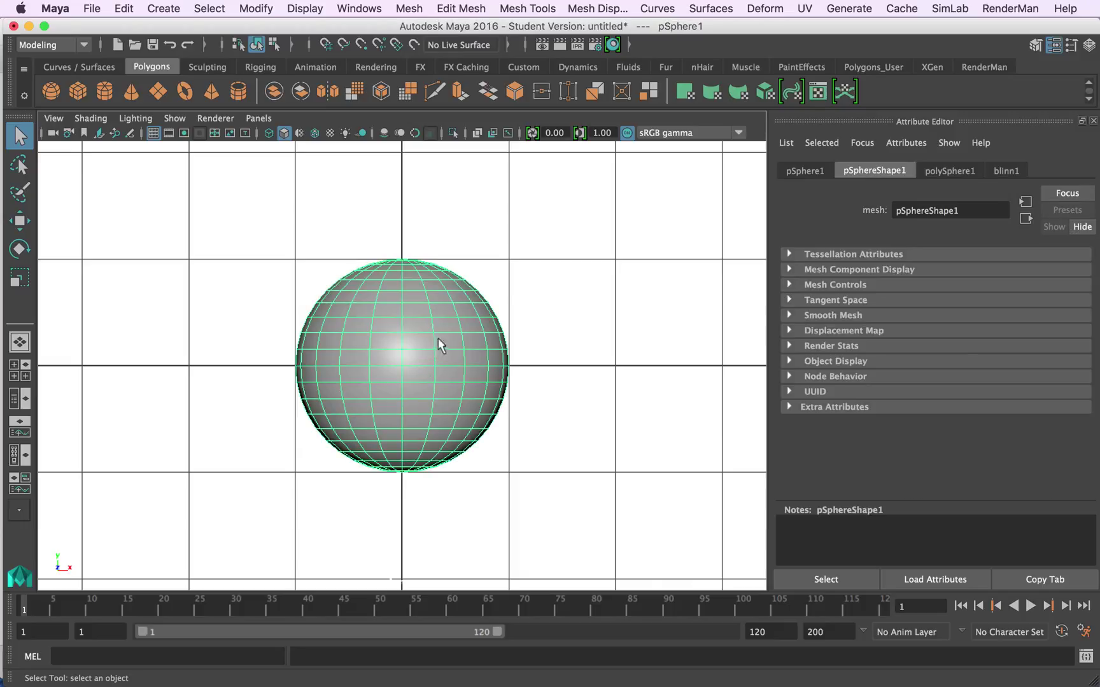
{"action": "key", "text": "6"}
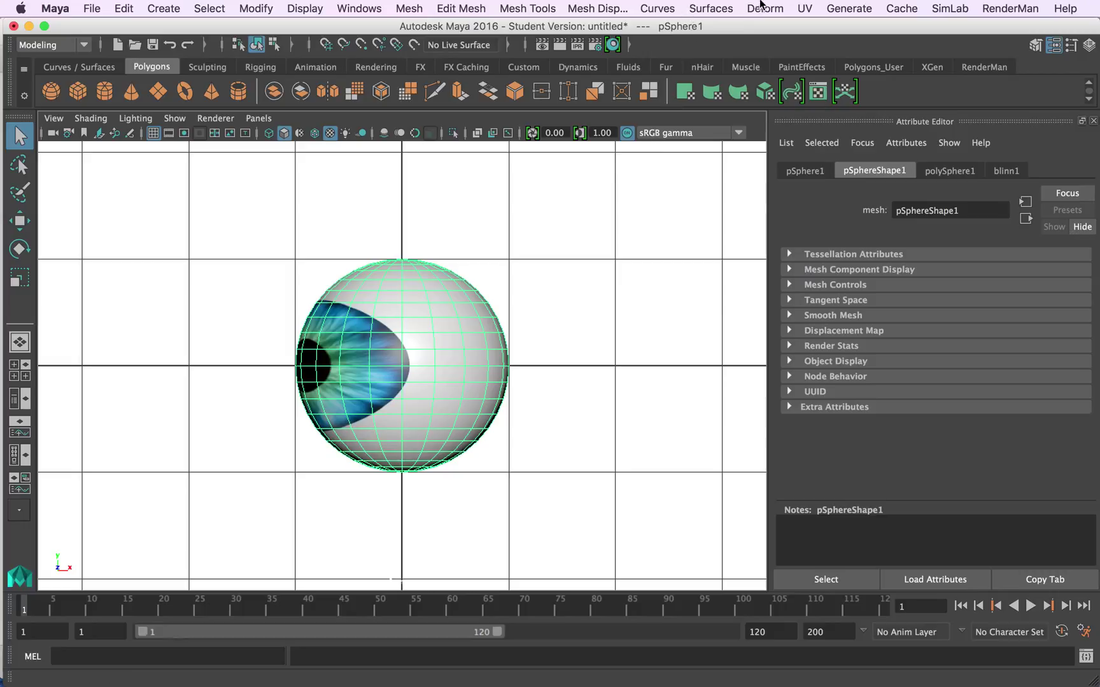
{"action": "left_click", "coordinate": [805, 7]}
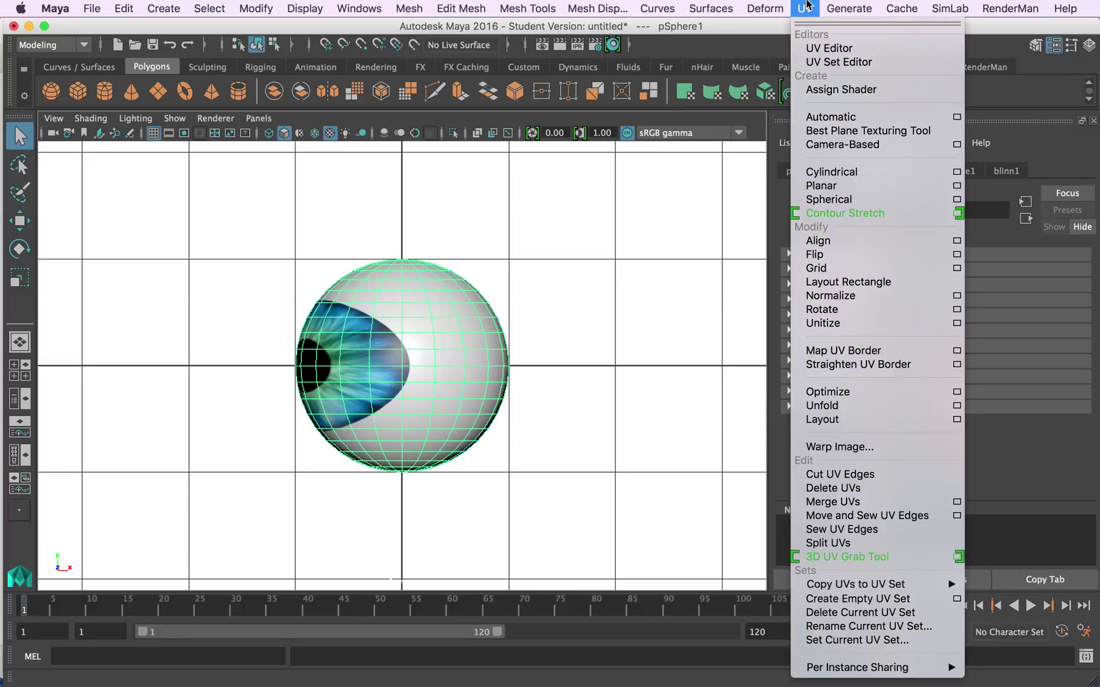
Step: Open the UV Editor, switch to Face mode, and select all of the sphere's faces
{"action": "left_click", "coordinate": [825, 49]}
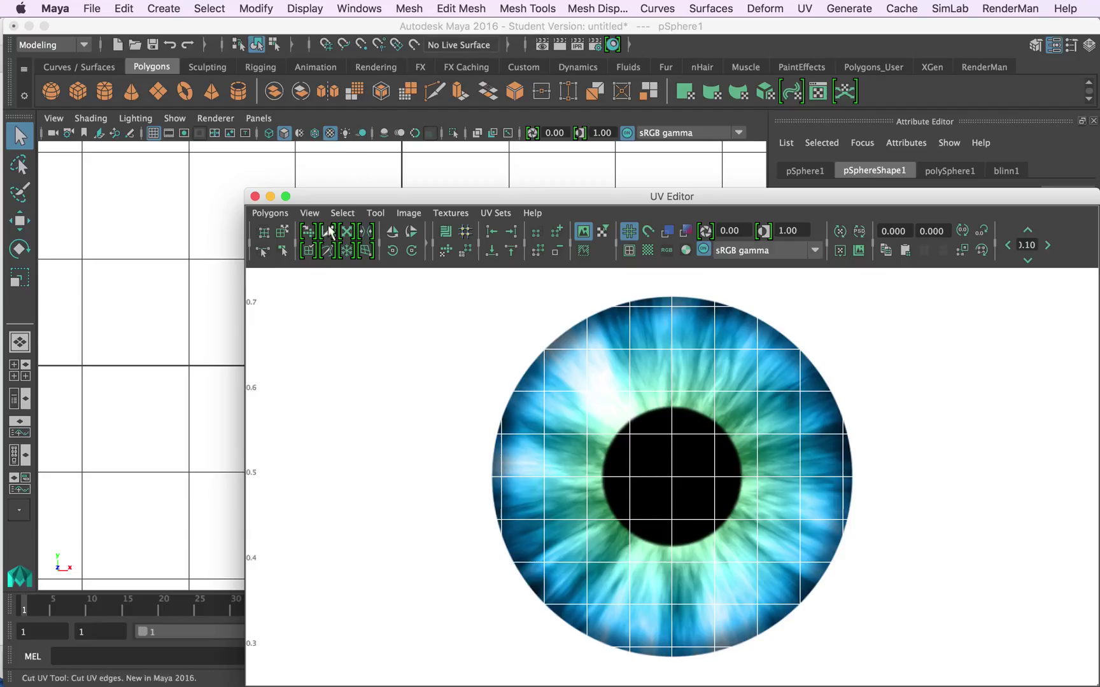
{"action": "left_click_drag", "start_coordinate": [331, 205], "coordinate": [756, 553]}
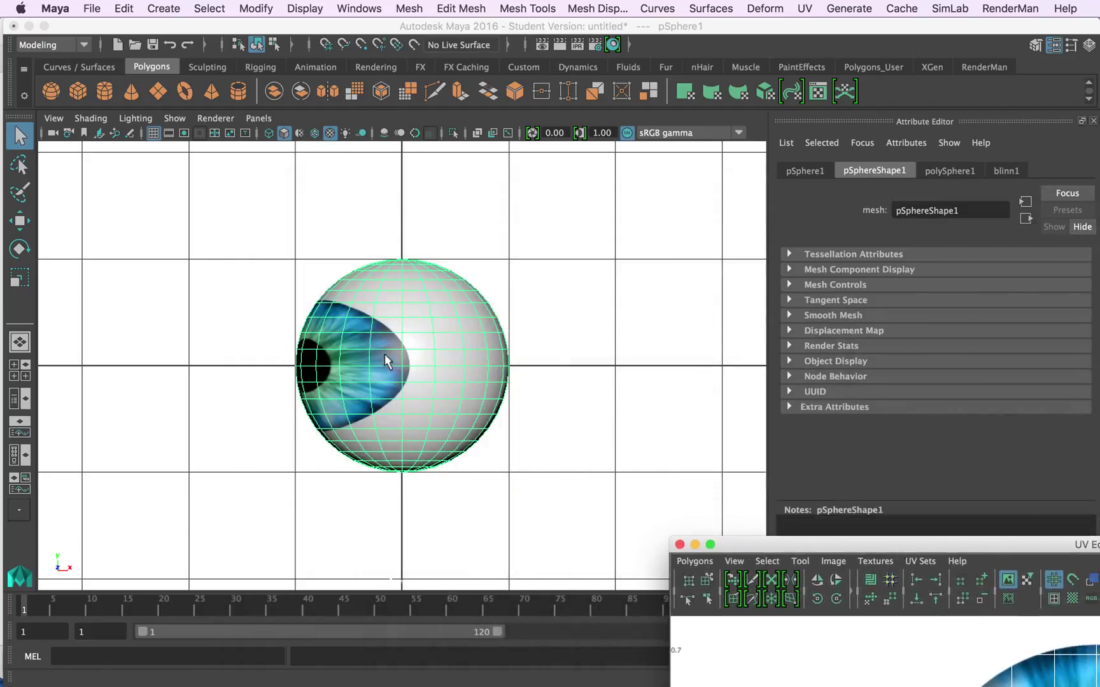
{"action": "right_click_drag", "start_coordinate": [394, 256], "coordinate": [382, 302]}
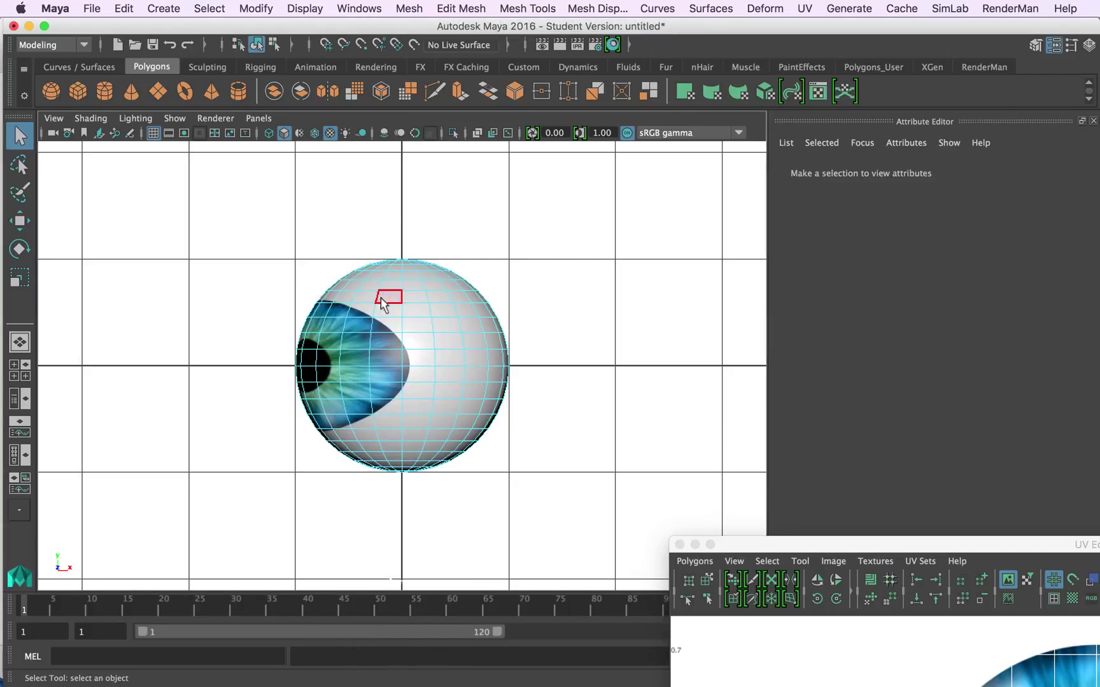
{"action": "left_click", "coordinate": [385, 357]}
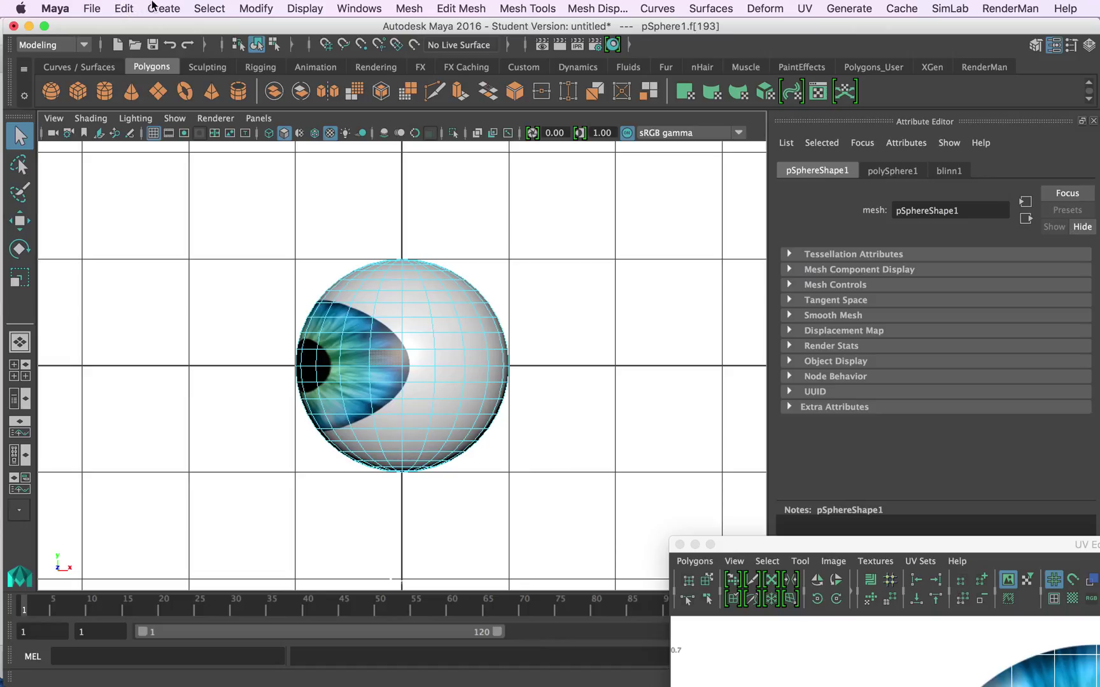
{"action": "left_click", "coordinate": [204, 7]}
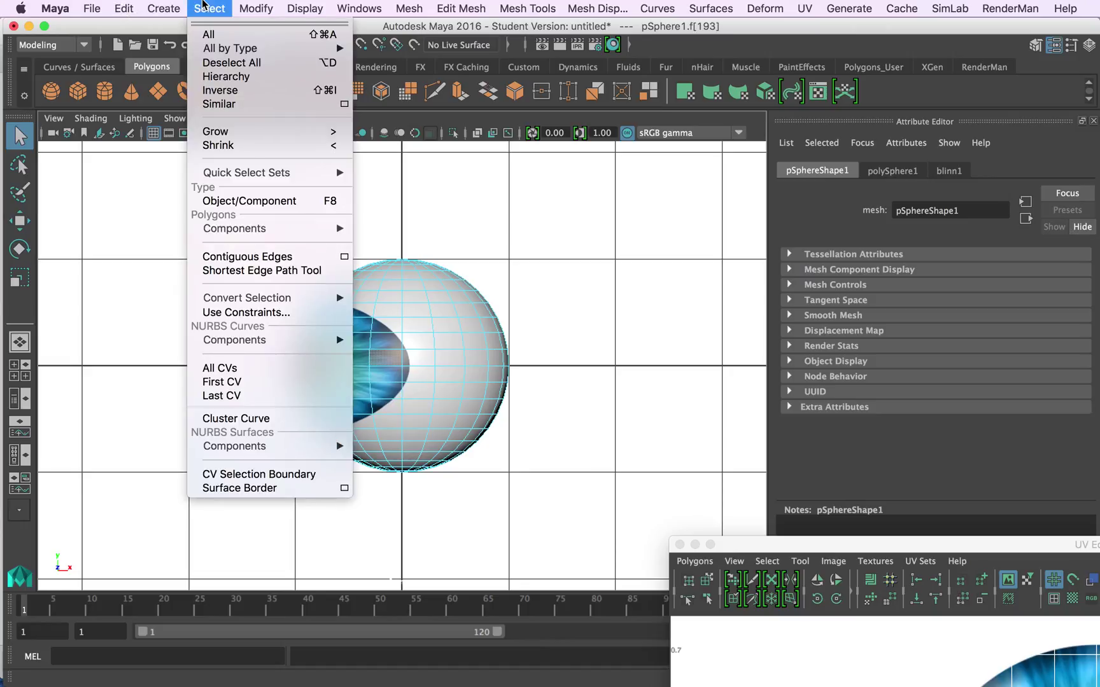
{"action": "left_click", "coordinate": [216, 30]}
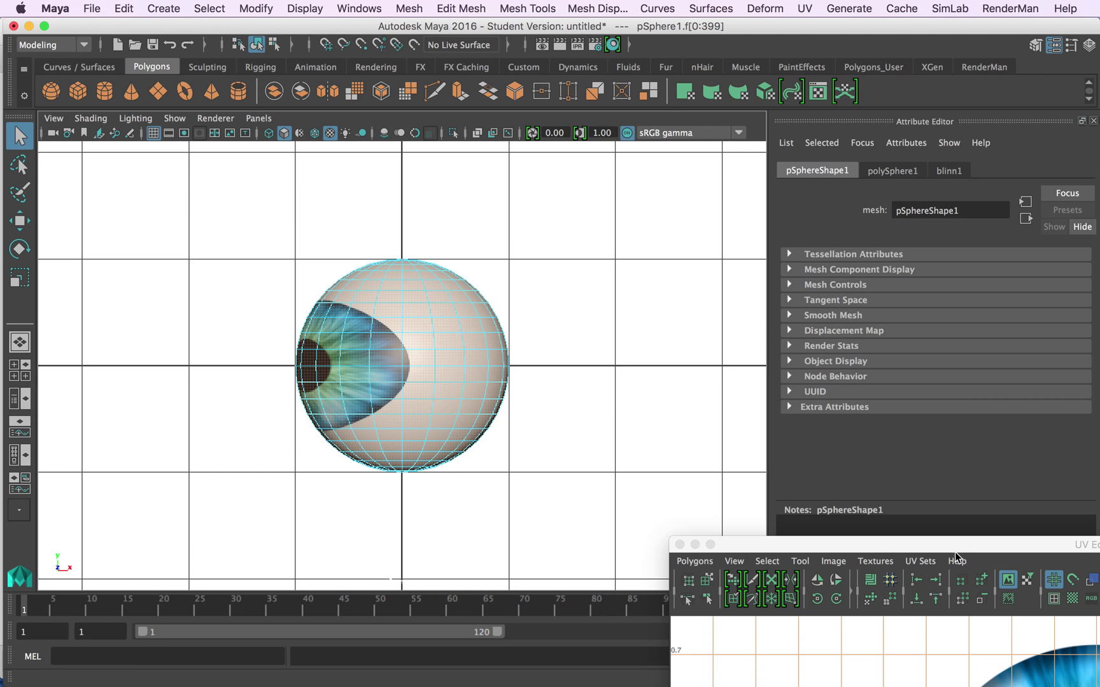
Step: Frame the full UV layout over the iris image, then move the editor aside
{"action": "left_click_drag", "start_coordinate": [955, 551], "coordinate": [522, 134]}
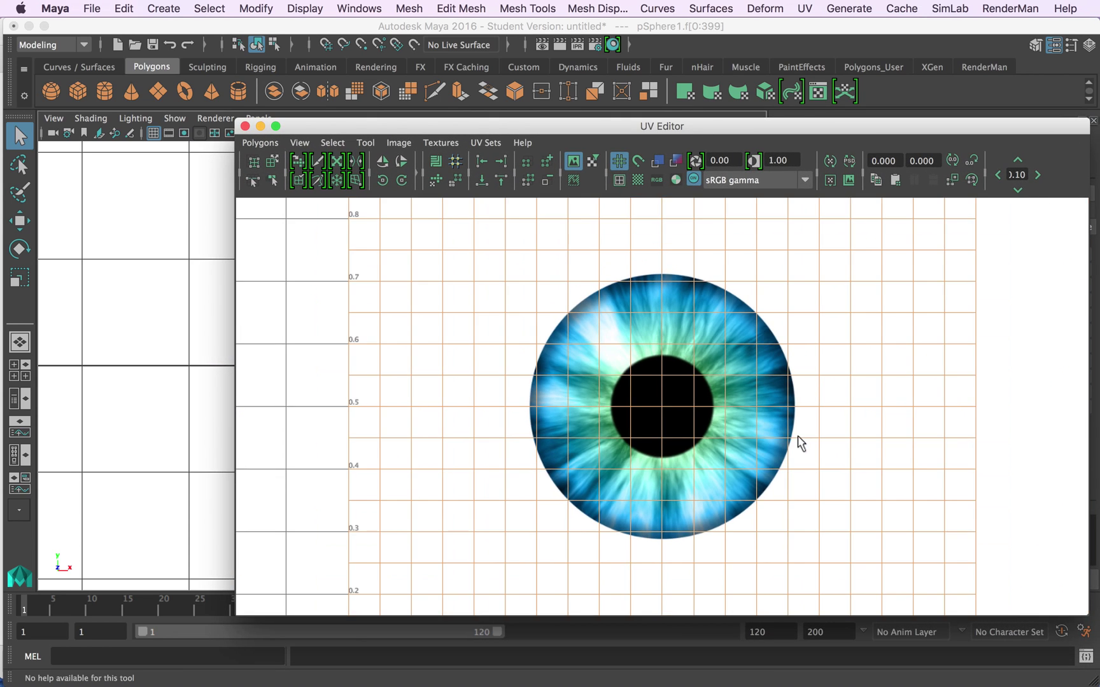
{"action": "key", "text": "f"}
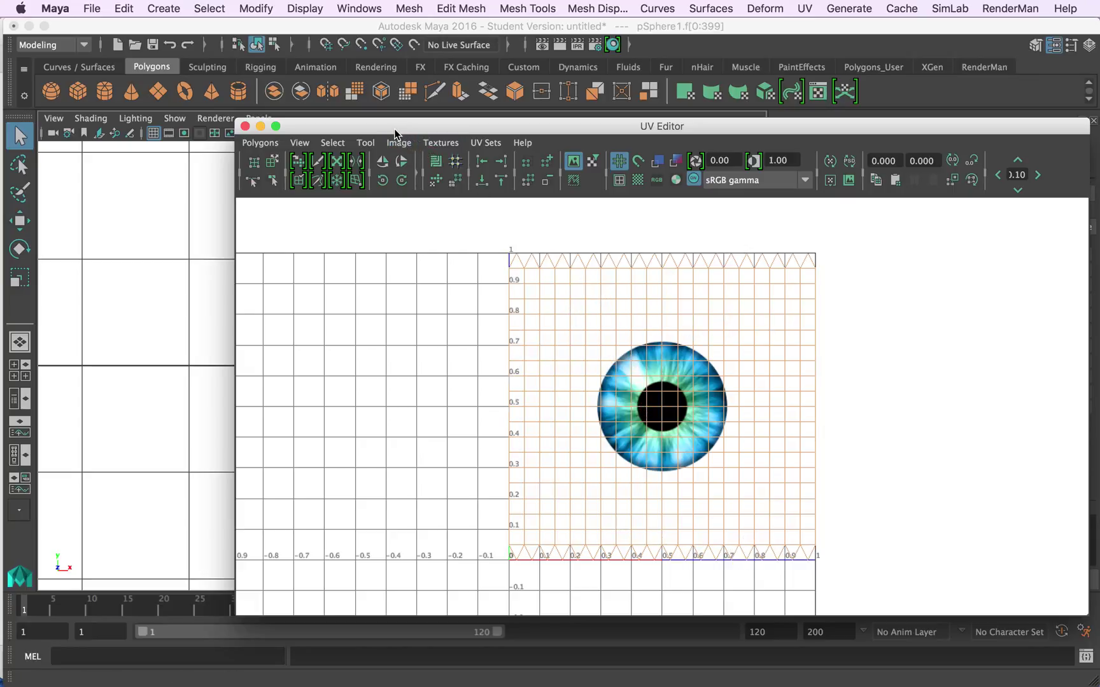
{"action": "left_click_drag", "start_coordinate": [394, 133], "coordinate": [797, 288]}
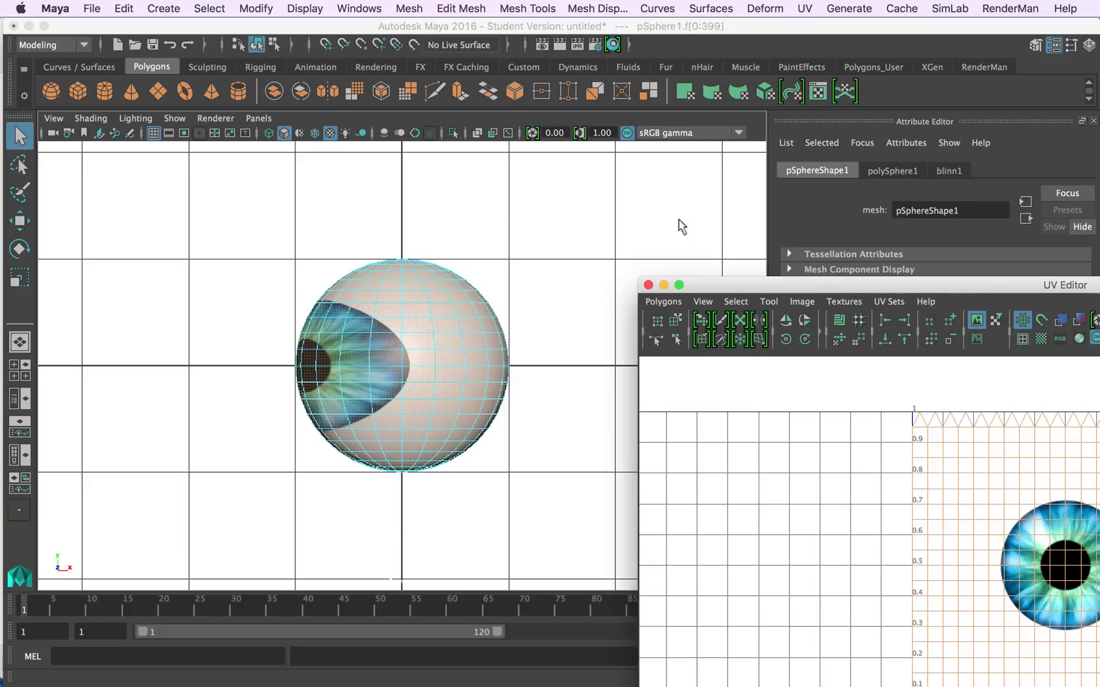
{"action": "left_click_drag", "start_coordinate": [748, 289], "coordinate": [673, 293]}
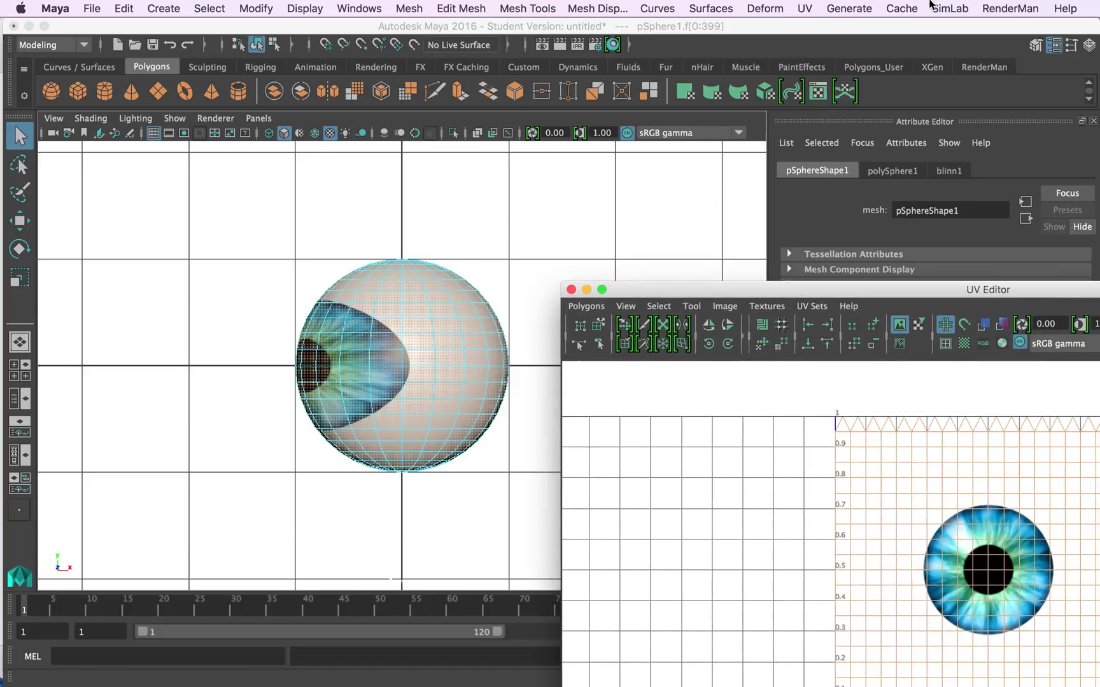
{"action": "left_click", "coordinate": [805, 8]}
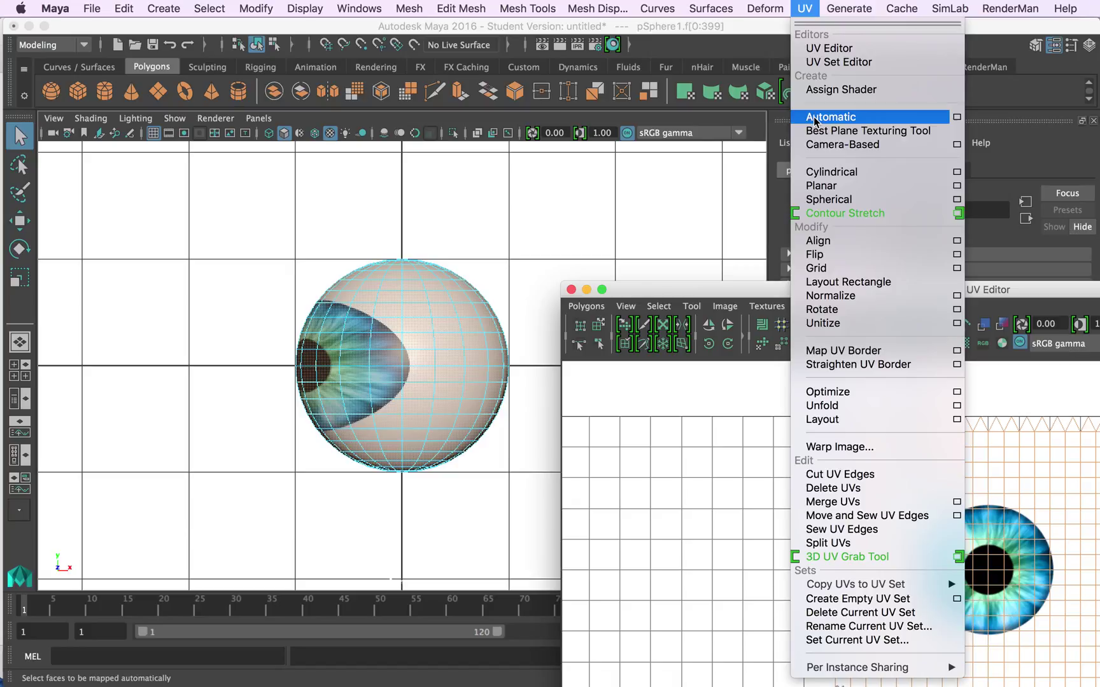
Step: Apply a Camera-Based UV projection to all faces, then shrink and reposition the UV Editor window
{"action": "left_click", "coordinate": [841, 145]}
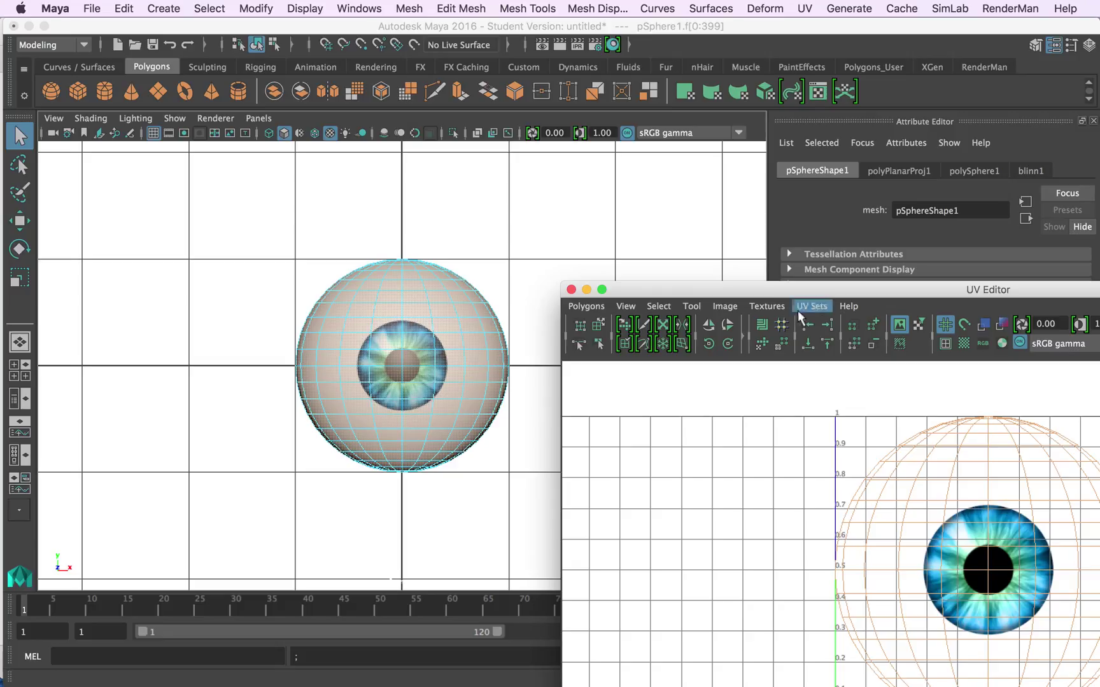
{"action": "left_click_drag", "start_coordinate": [764, 292], "coordinate": [422, 109]}
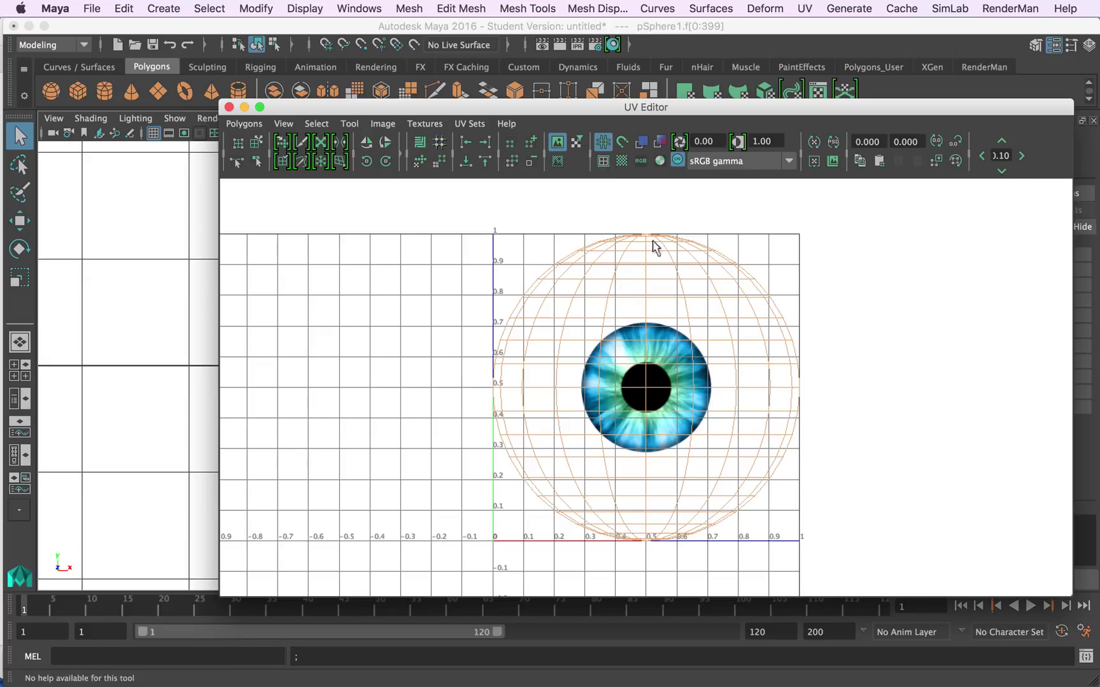
{"action": "left_click_drag", "start_coordinate": [549, 110], "coordinate": [517, 46]}
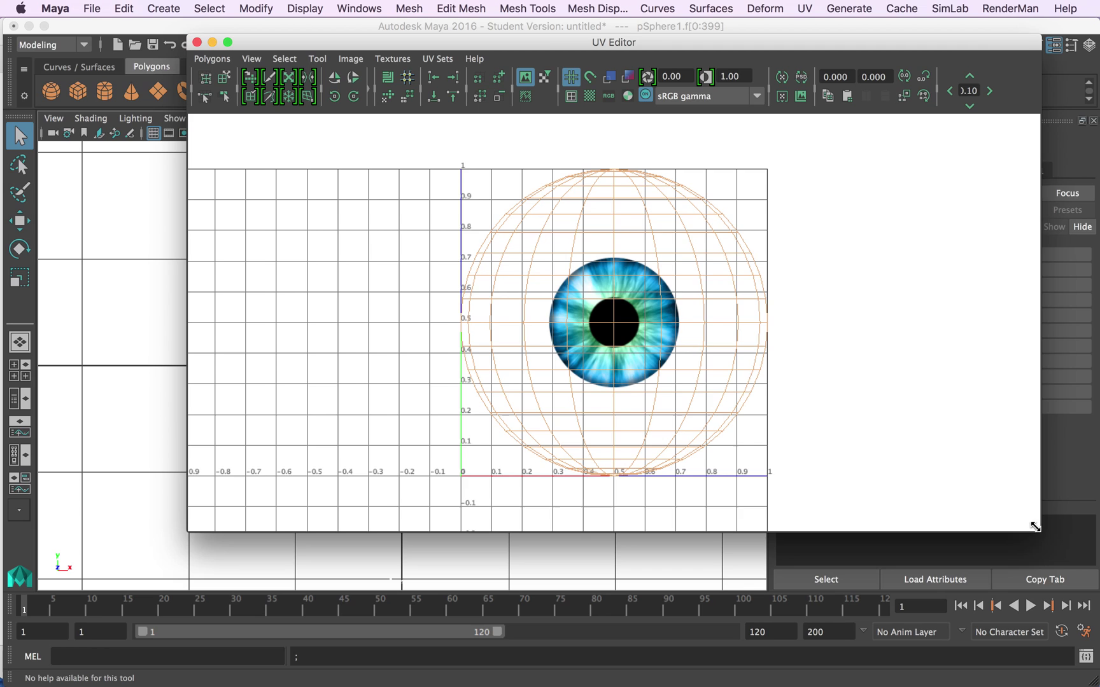
{"action": "left_click_drag", "start_coordinate": [1034, 526], "coordinate": [755, 471]}
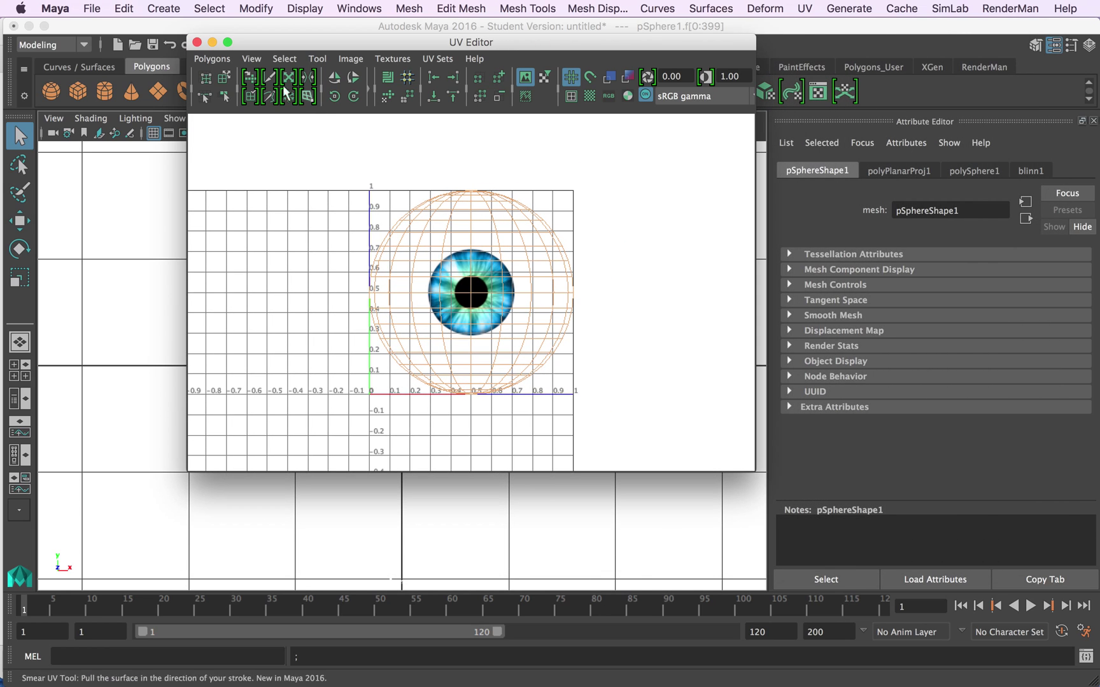
{"action": "left_click_drag", "start_coordinate": [245, 48], "coordinate": [554, 112]}
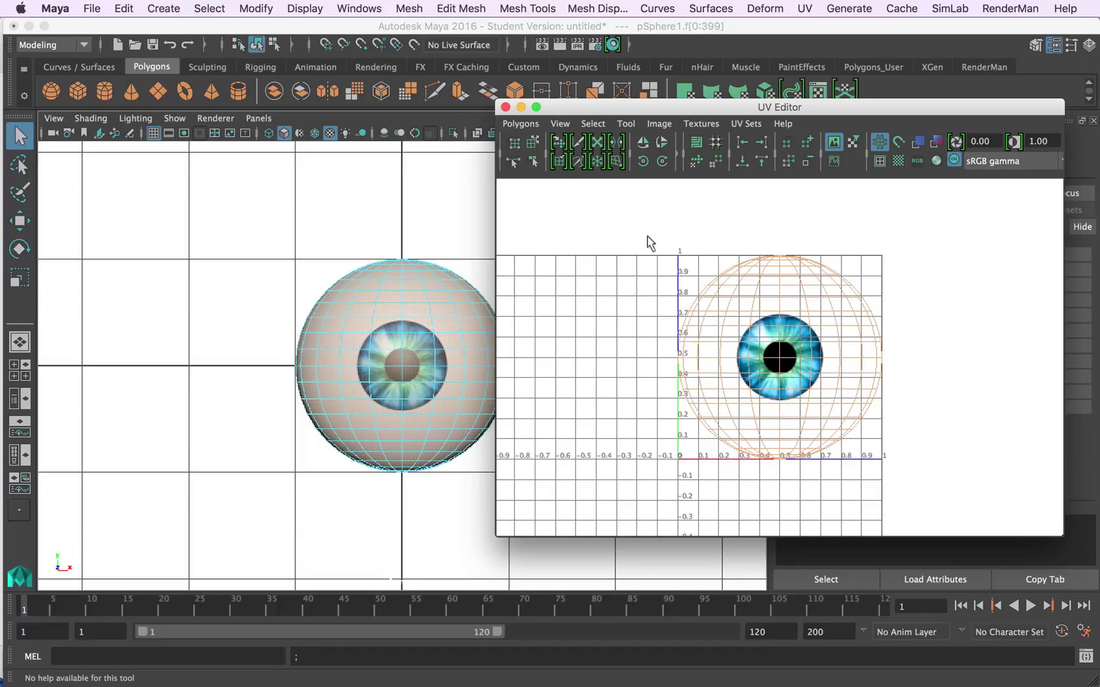
Step: With the Scale tool, shrink the UV shell around its centre so the iris enlarges on the sphere
{"action": "left_click", "coordinate": [22, 221]}
{"action": "left_click", "coordinate": [20, 249]}
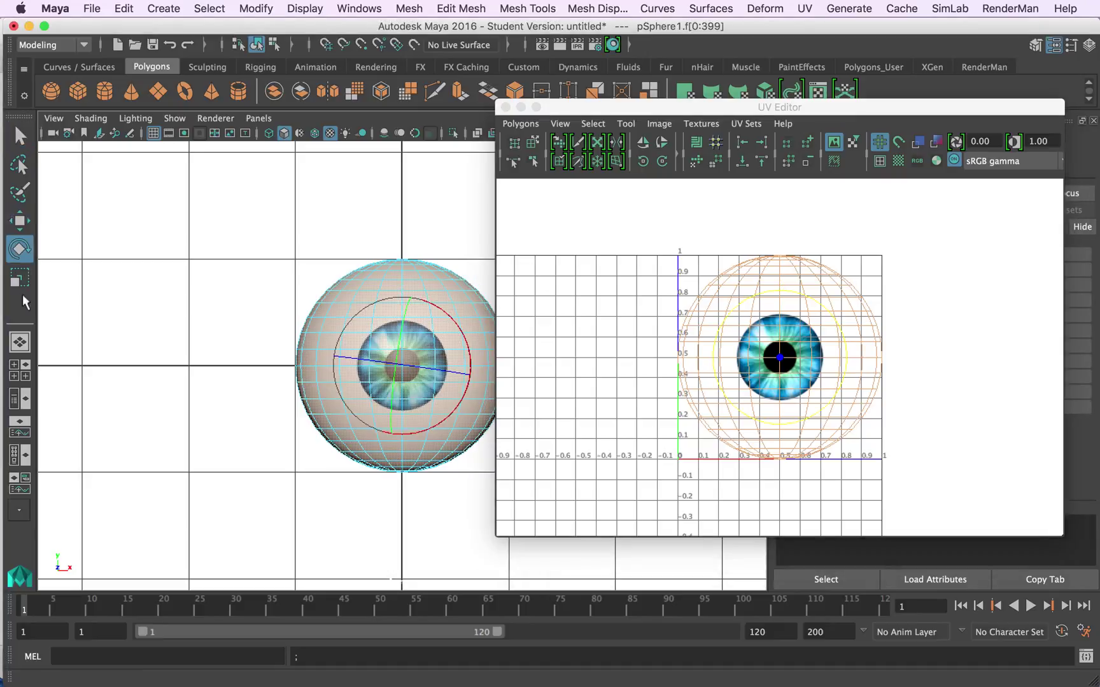
{"action": "left_click", "coordinate": [20, 279]}
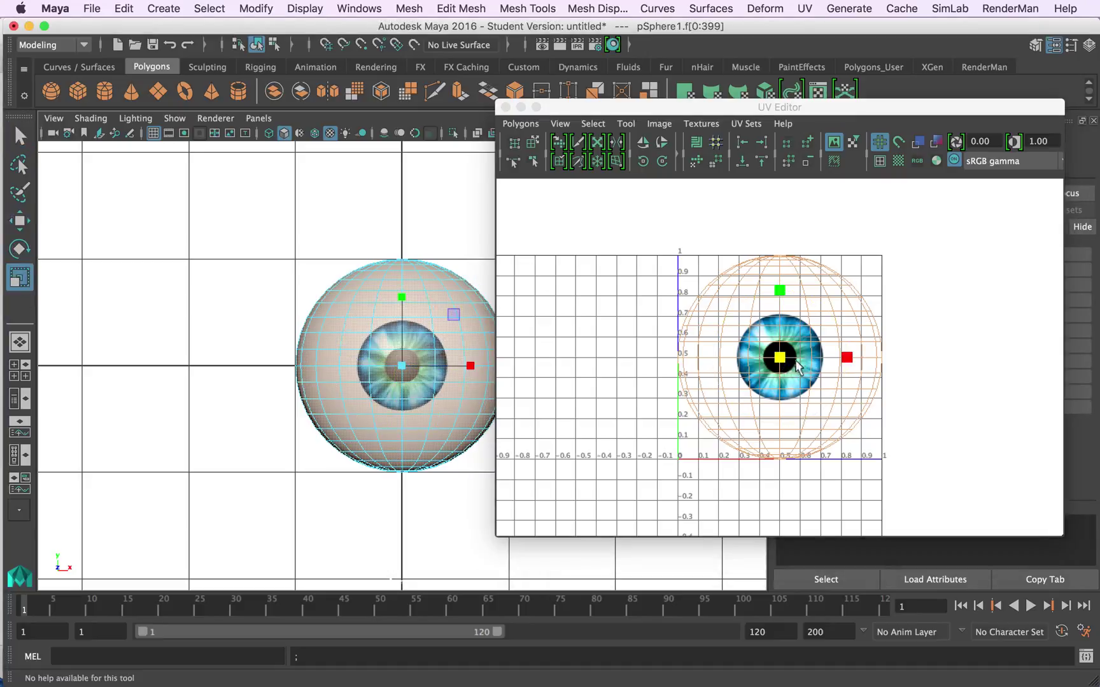
{"action": "left_click_drag", "start_coordinate": [779, 359], "coordinate": [758, 376]}
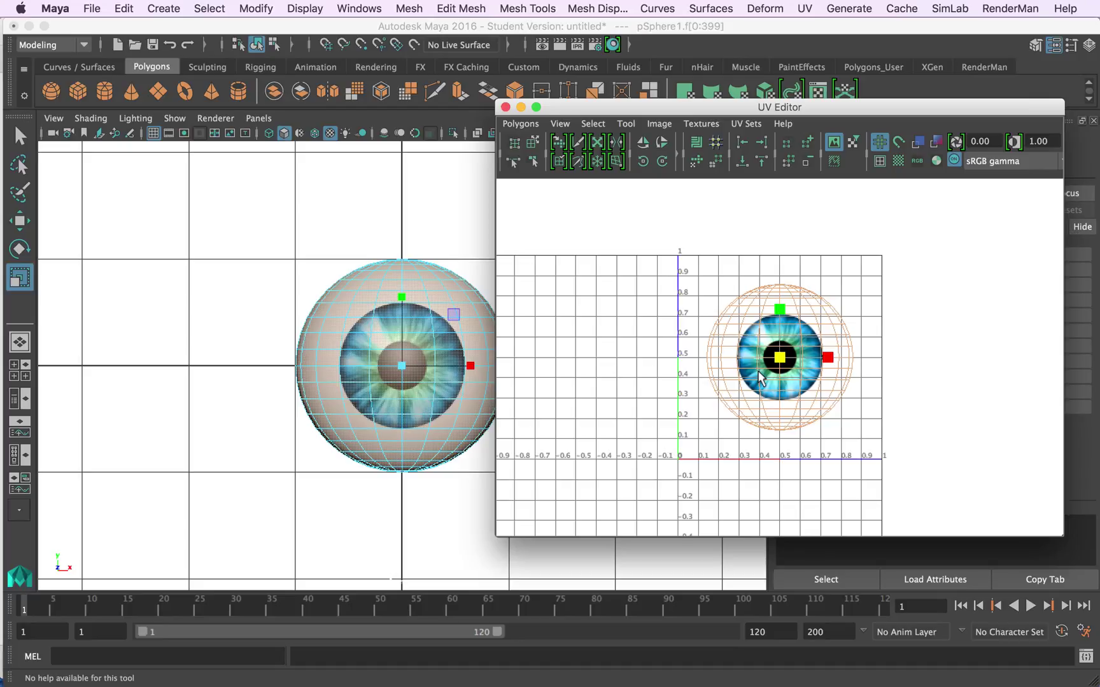
{"action": "left_click_drag", "start_coordinate": [758, 372], "coordinate": [755, 375]}
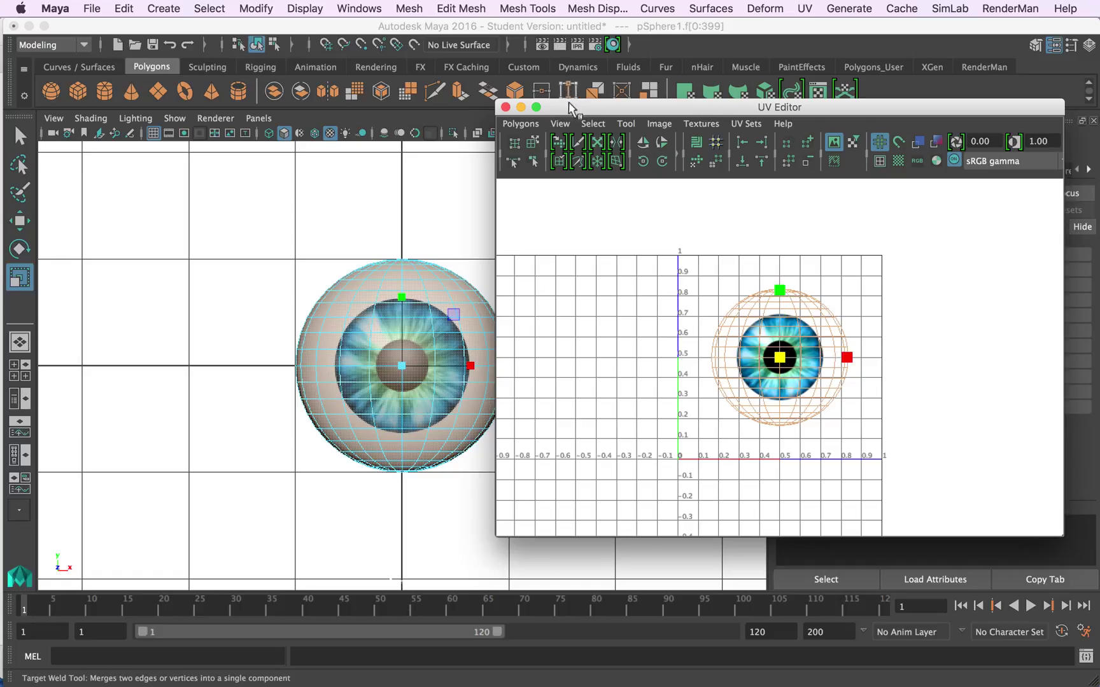
{"action": "left_click_drag", "start_coordinate": [599, 106], "coordinate": [775, 111]}
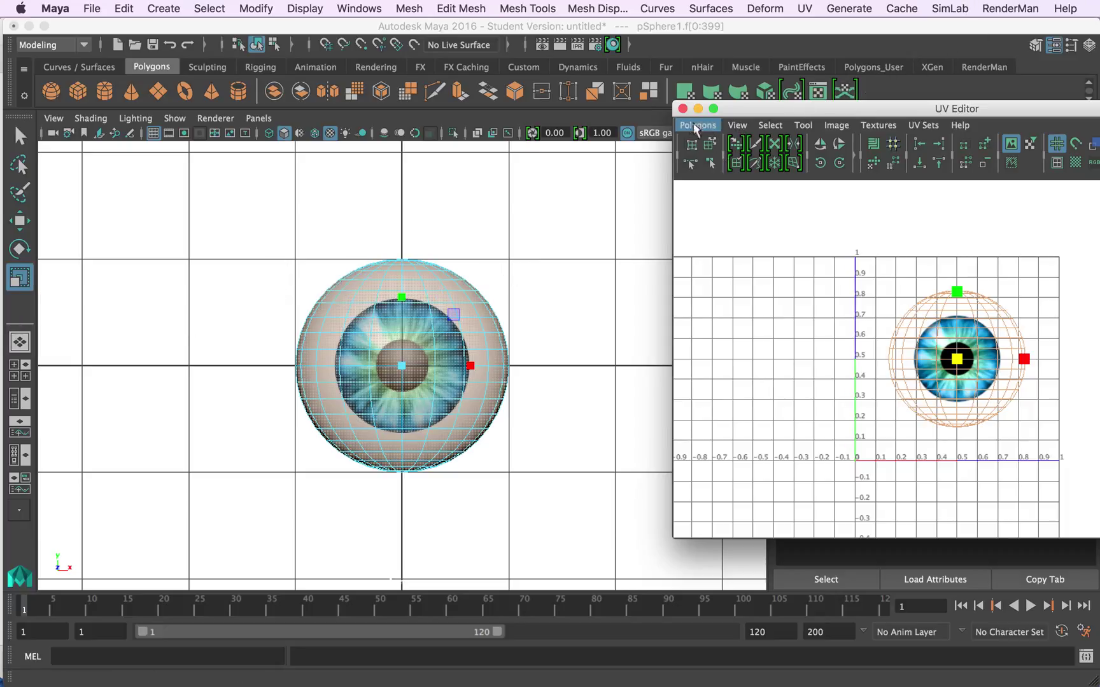
Step: Close the UV Editor, maximize the perspective view, and orbit to a low side view of the eyeball
{"action": "left_click", "coordinate": [682, 109]}
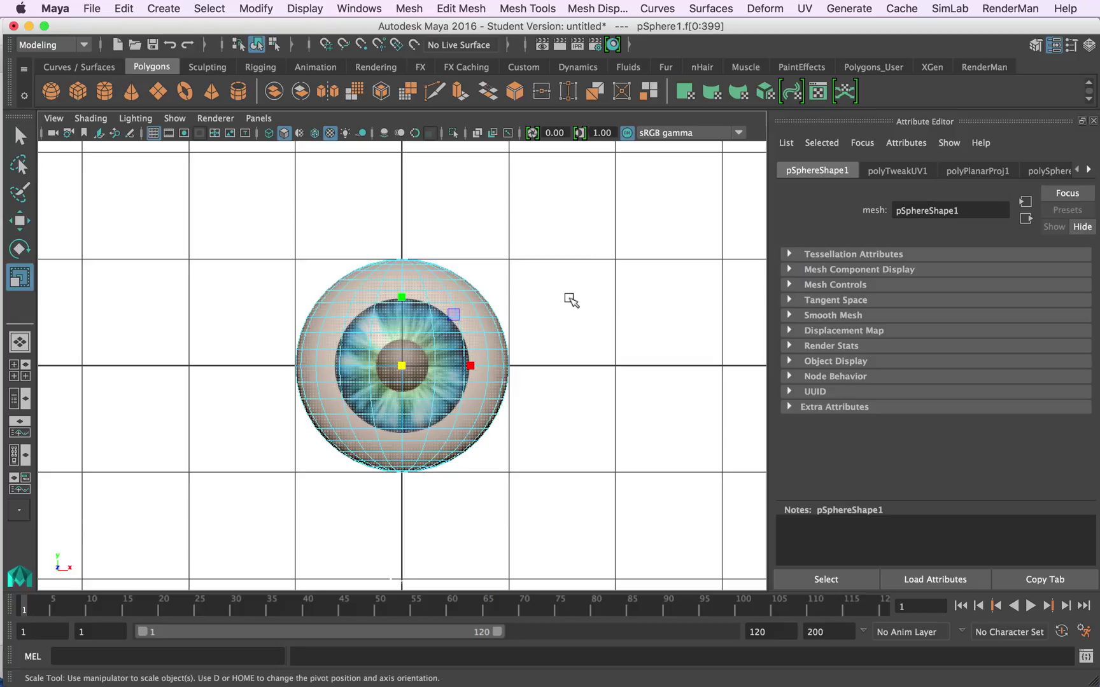
{"action": "key", "text": "space"}
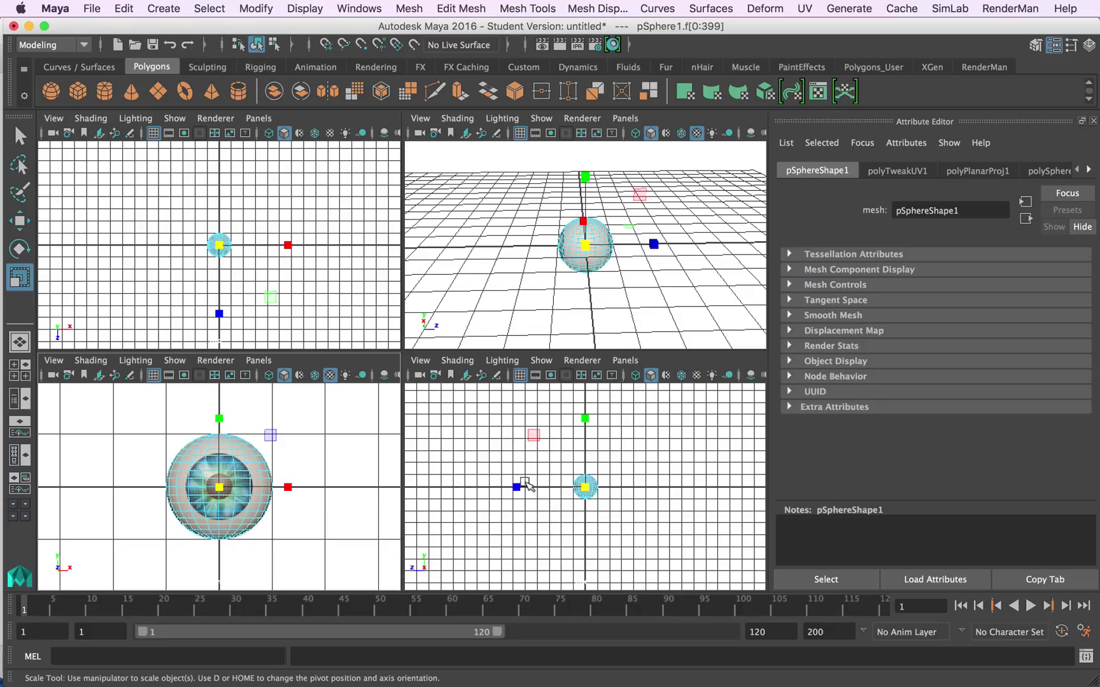
{"action": "left_click", "coordinate": [504, 254]}
{"action": "key", "text": "space"}
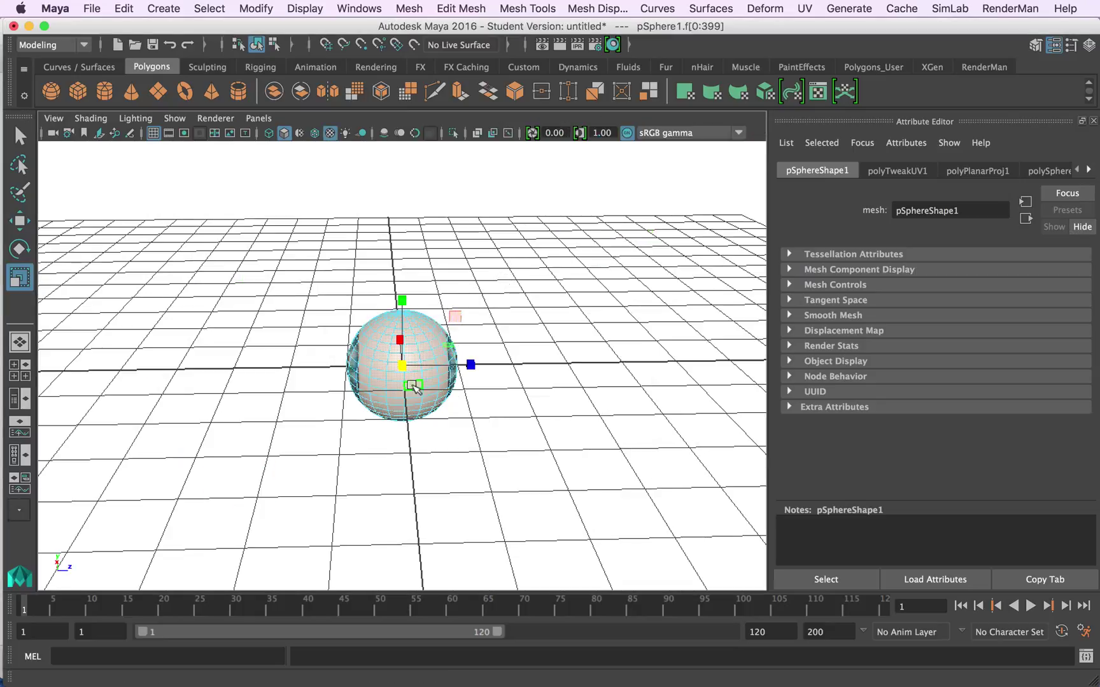
{"action": "left_click_drag", "start_coordinate": [437, 384], "coordinate": [439, 357], "text": "alt"}
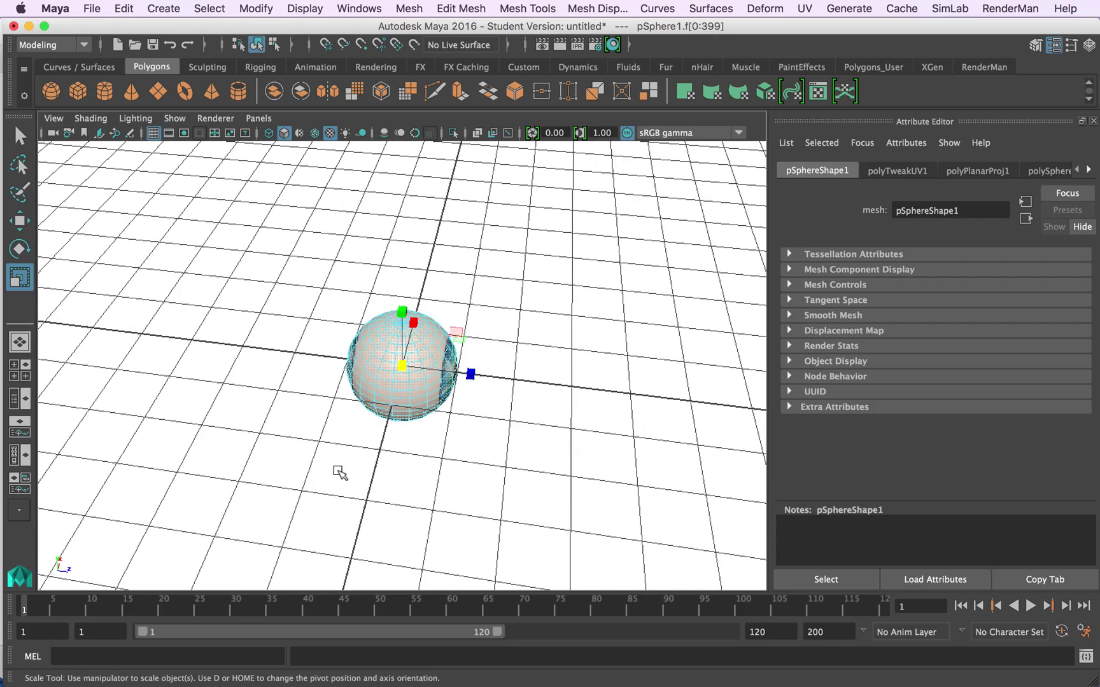
{"action": "left_click_drag", "start_coordinate": [313, 508], "coordinate": [518, 455], "text": "alt"}
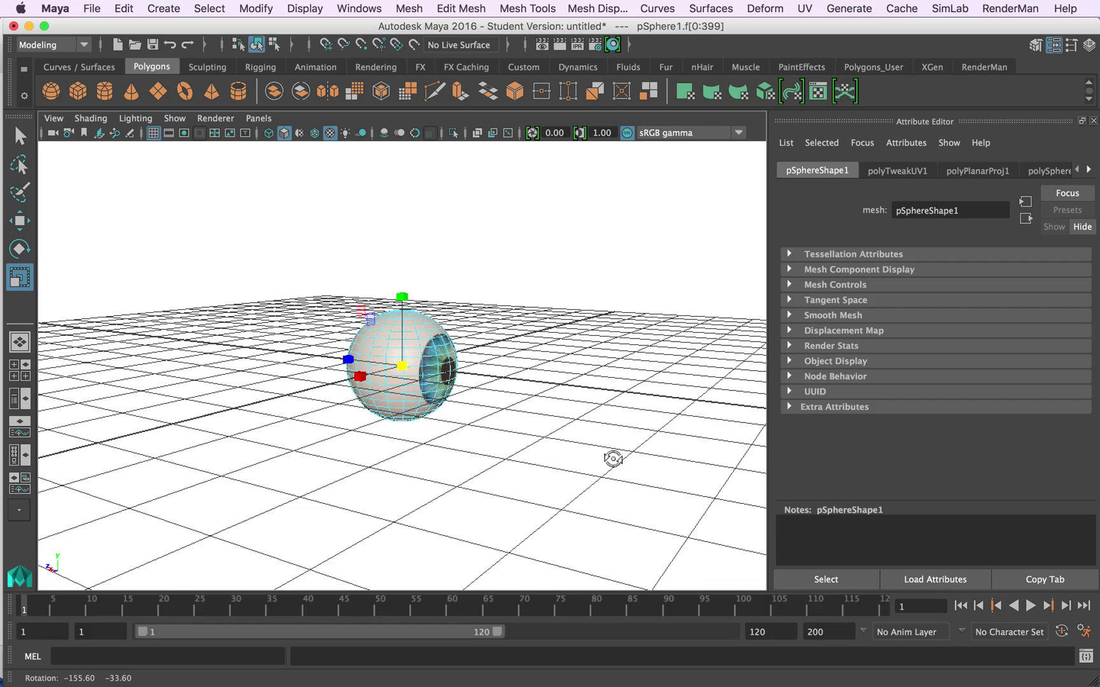